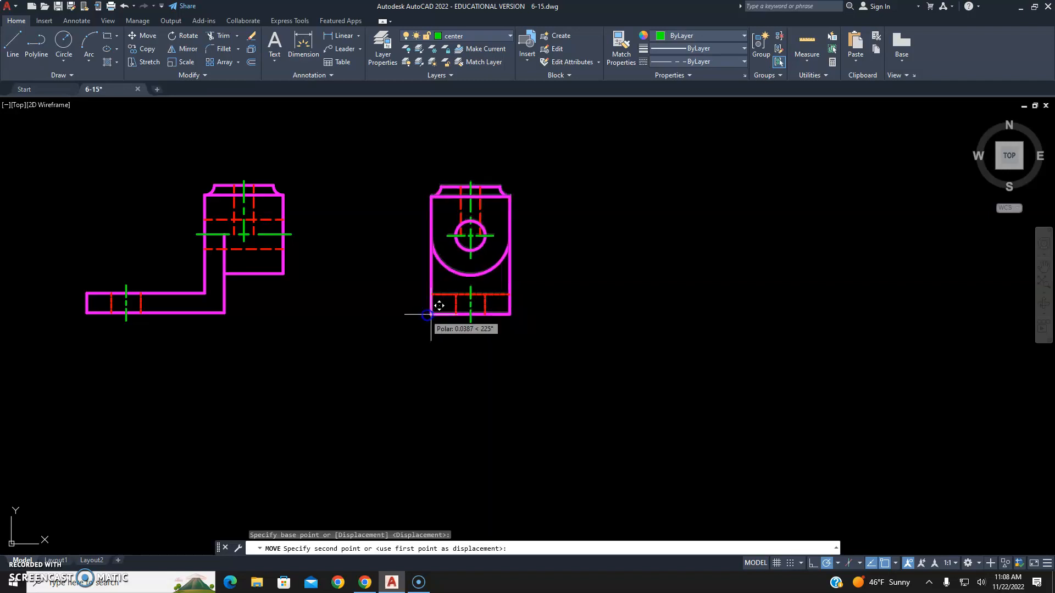
# - Move the side view horizontally closer to the front view, keeping their bases aligned, and finish the Move command
pyautogui.click(333, 312)
pyautogui.press('Escape')
pyautogui.press('Escape')
pyautogui.moveTo(277, 272); pyautogui.dragTo(463, 332, button='middle')
pyautogui.scroll(2, 463, 332)
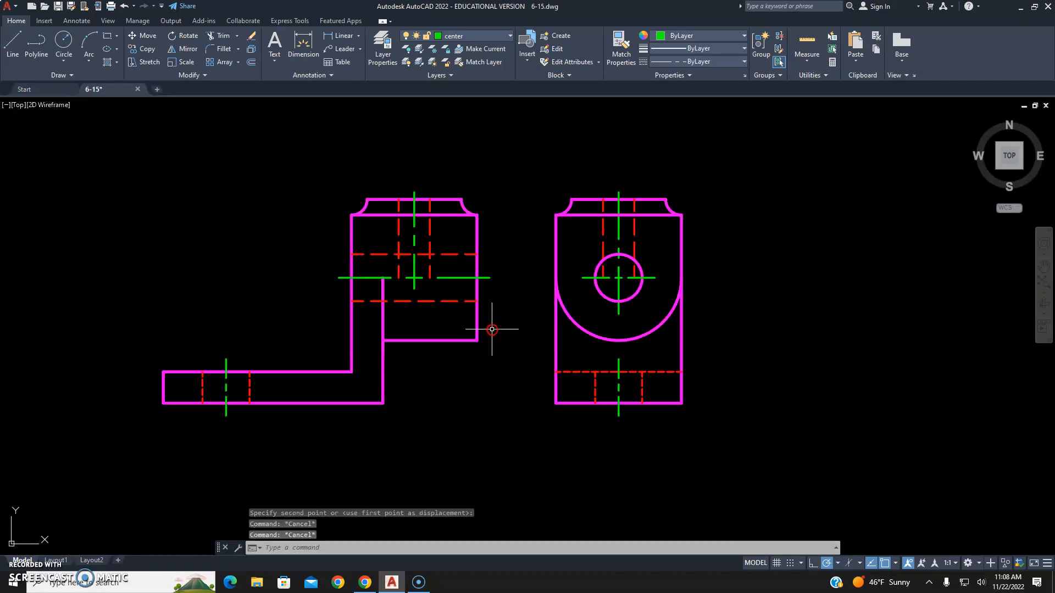
pyautogui.scroll(2, 491, 329)
pyautogui.moveTo(502, 306)
pyautogui.mouseDown(button='middle')
pyautogui.moveTo(601, 306)
pyautogui.moveTo(593, 317)
pyautogui.mouseUp(button='middle')
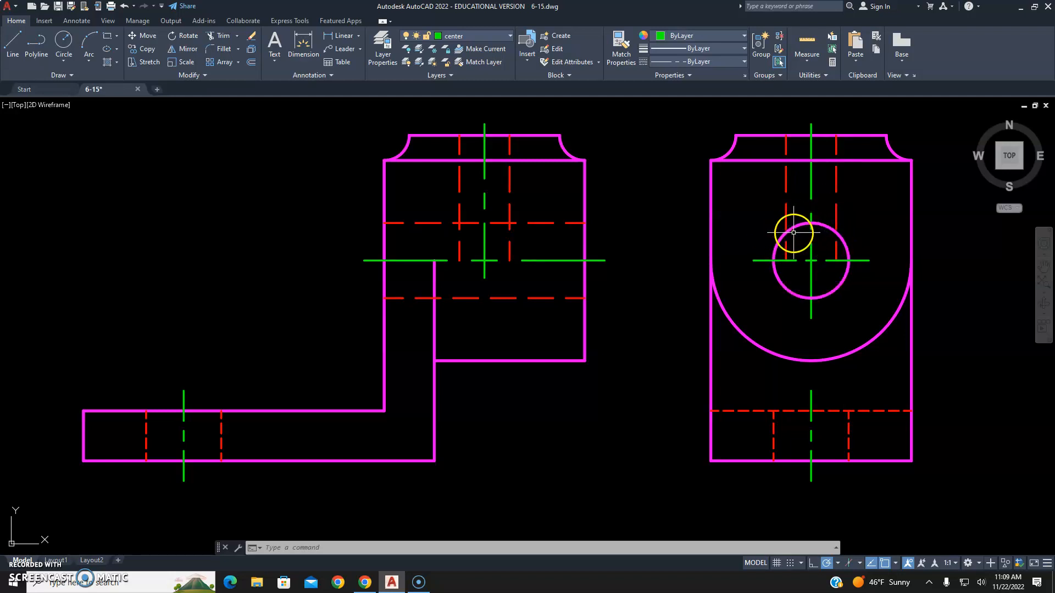
# - On the dim layer, draw a horizontal construction line from where the side view's hidden line meets the circle leftward across the front view
pyautogui.click(469, 37)
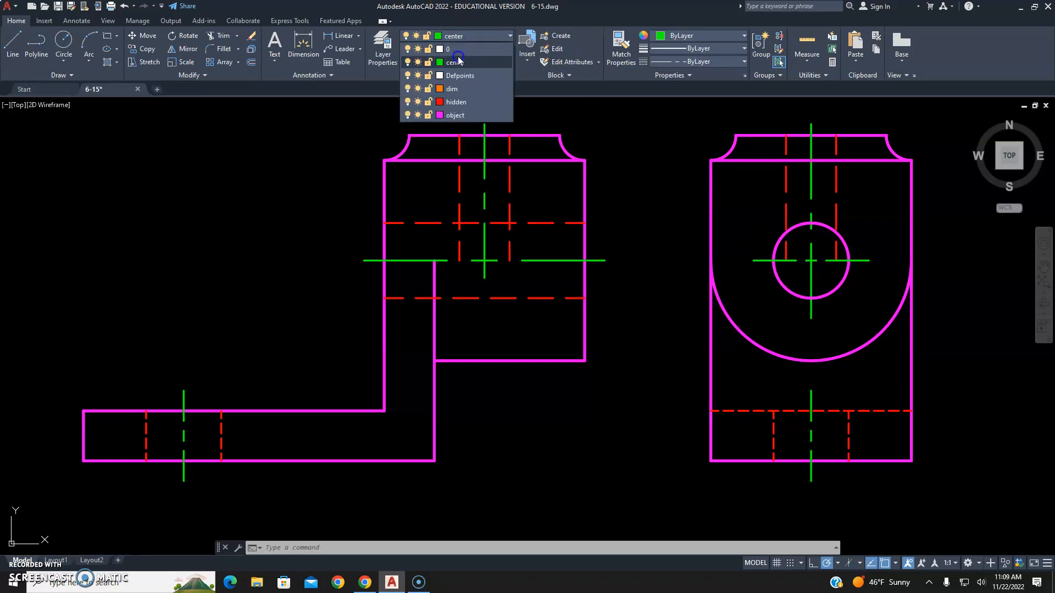
pyautogui.click(456, 83)
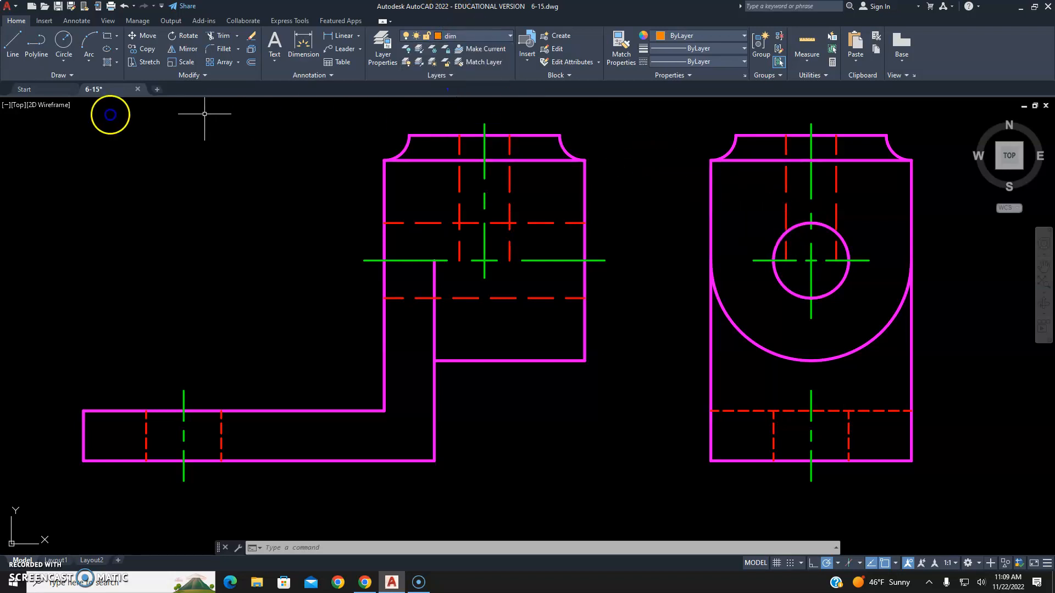
pyautogui.click(12, 43)
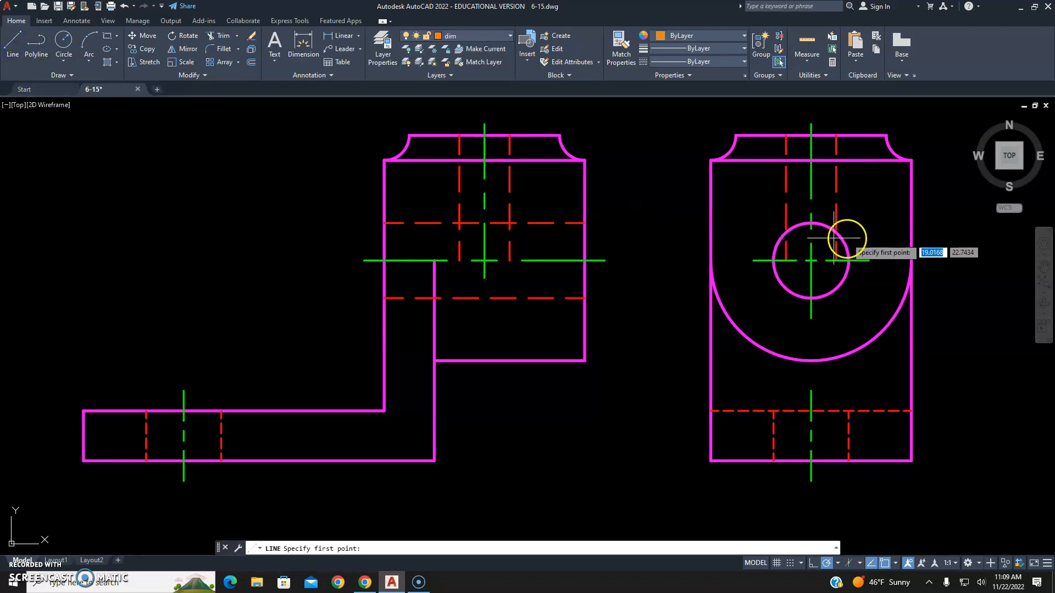
pyautogui.click(785, 232)
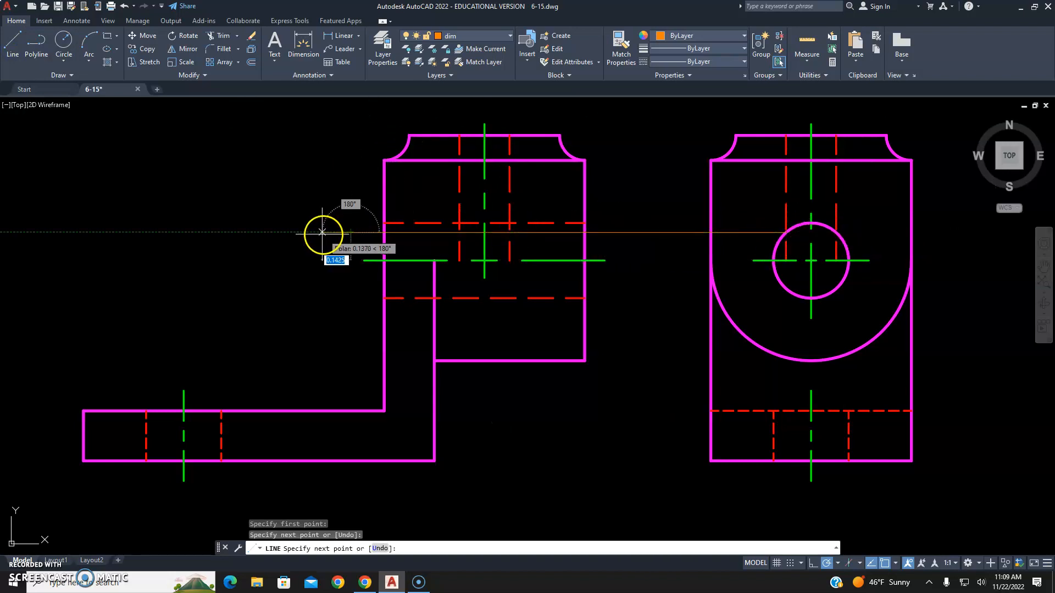
pyautogui.press('Escape')
pyautogui.press('Escape')
pyautogui.scroll(6, 500, 225)
pyautogui.scroll(2, 499, 224)
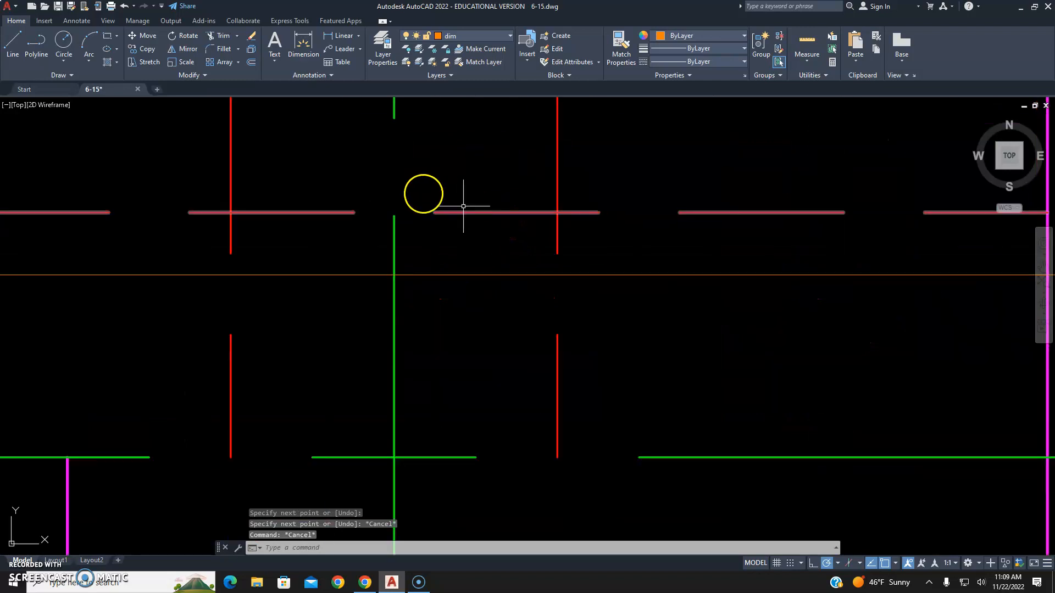
# - On the hidden layer, draw a three-point arc between the front view's vertical hidden lines, passing through the centerline's intersection with the construction line
pyautogui.click(469, 38)
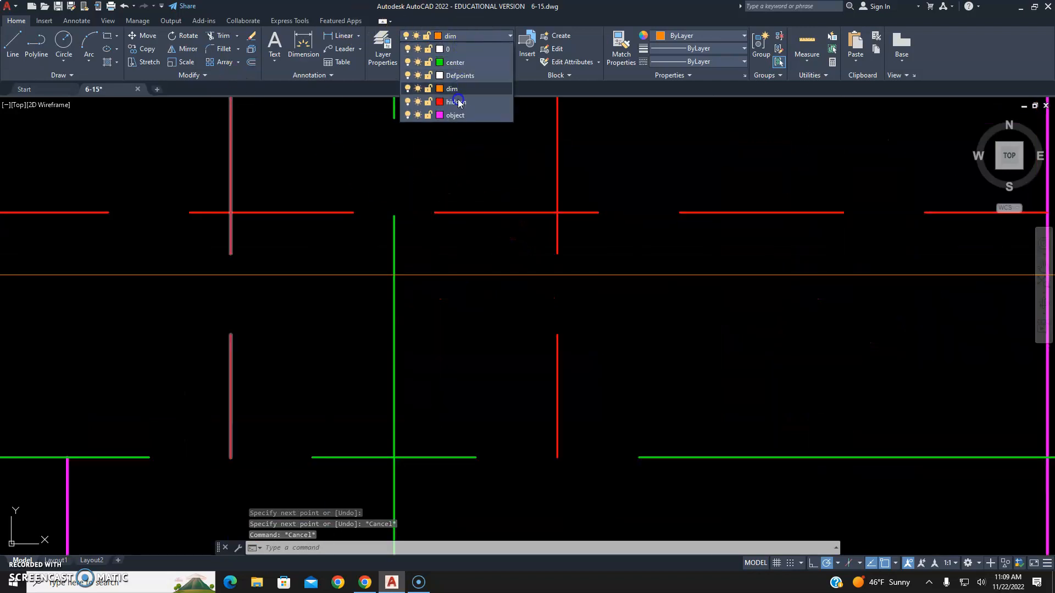
pyautogui.click(460, 103)
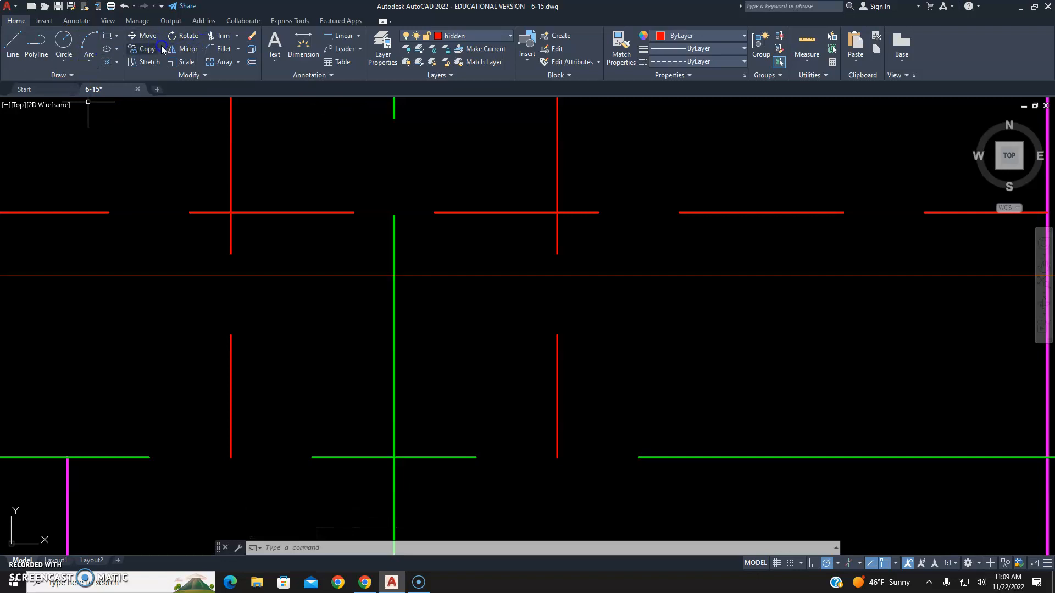
pyautogui.click(88, 48)
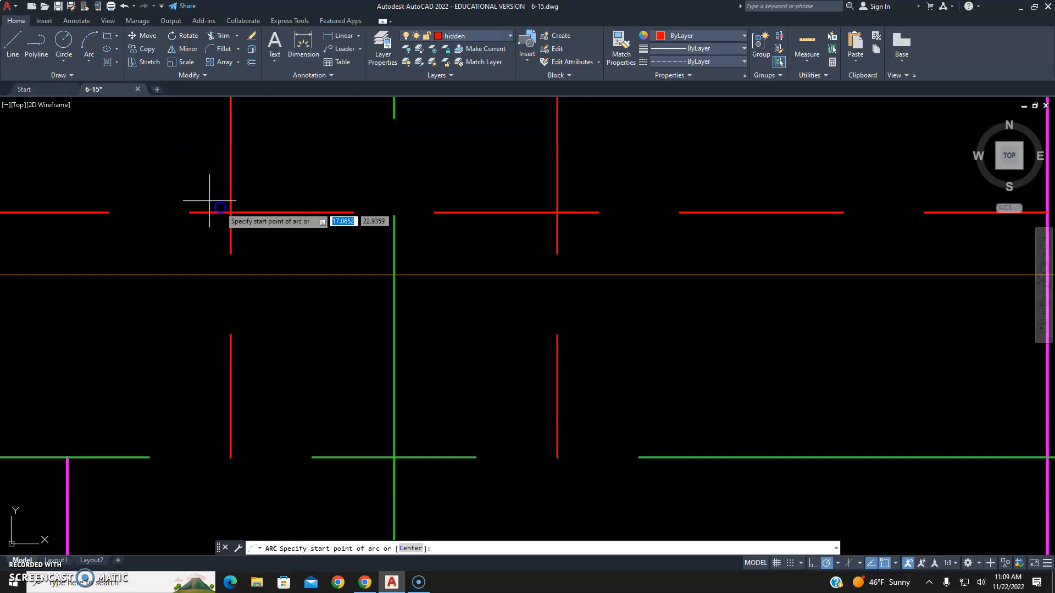
pyautogui.click(230, 212)
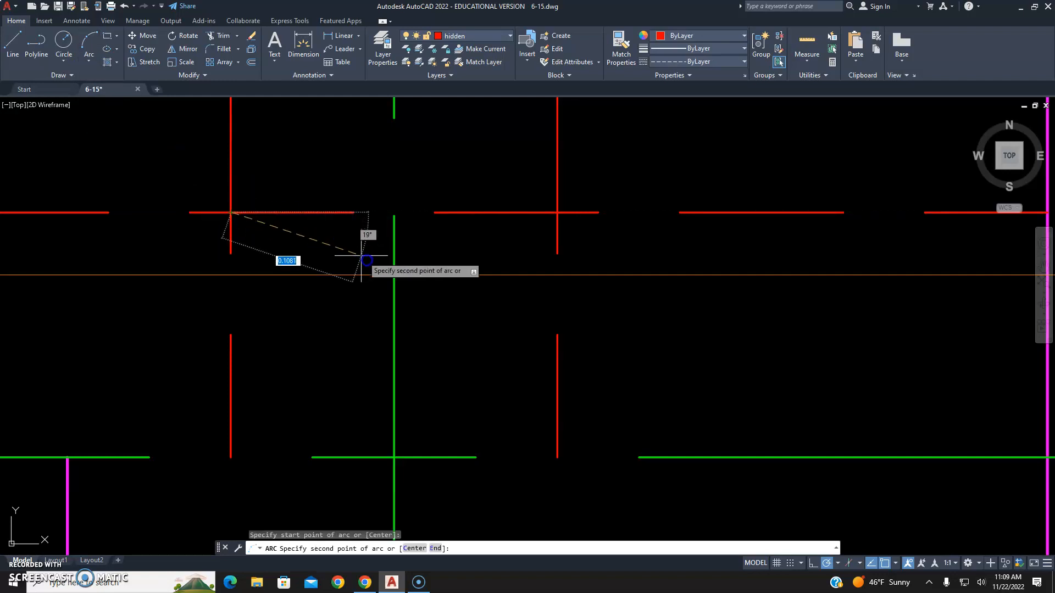
pyautogui.click(394, 274)
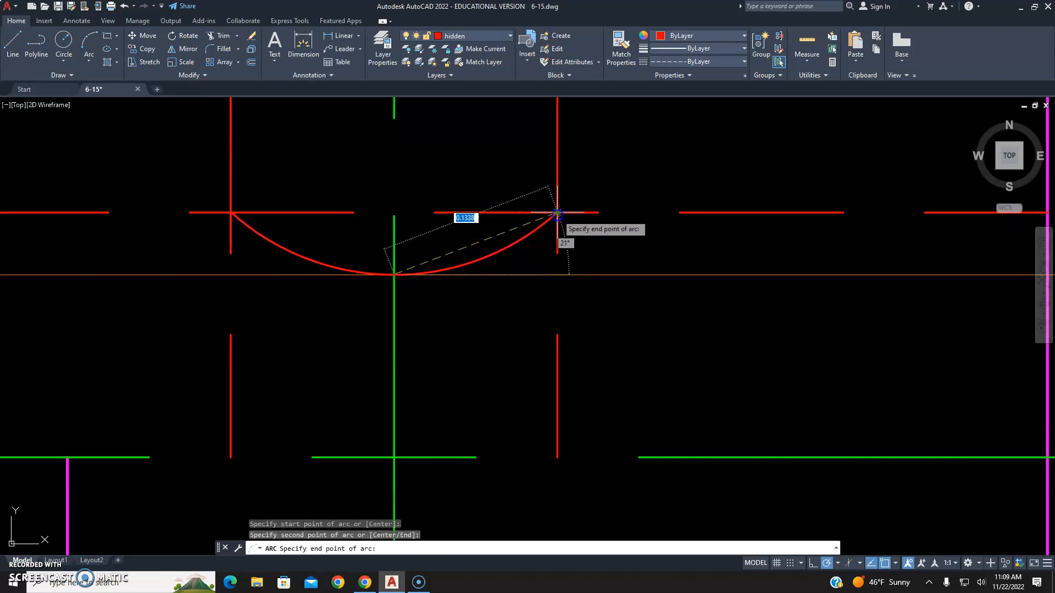
pyautogui.click(557, 214)
pyautogui.press('Escape')
pyautogui.press('Escape')
# - Erase the horizontal construction line that crosses the front view
pyautogui.scroll(-2, 664, 265)
pyautogui.click(665, 263)
pyautogui.click(657, 277)
pyautogui.press('Delete')
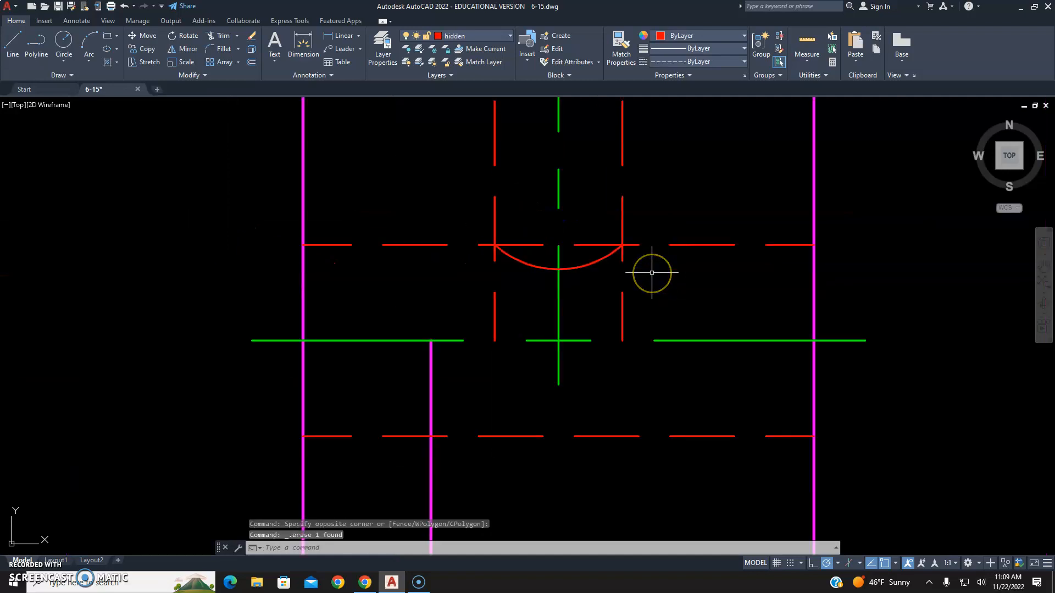
# - Trim the vertical hidden lines below the arc's ends and the horizontal hidden line between them in the front view
pyautogui.press('Return')
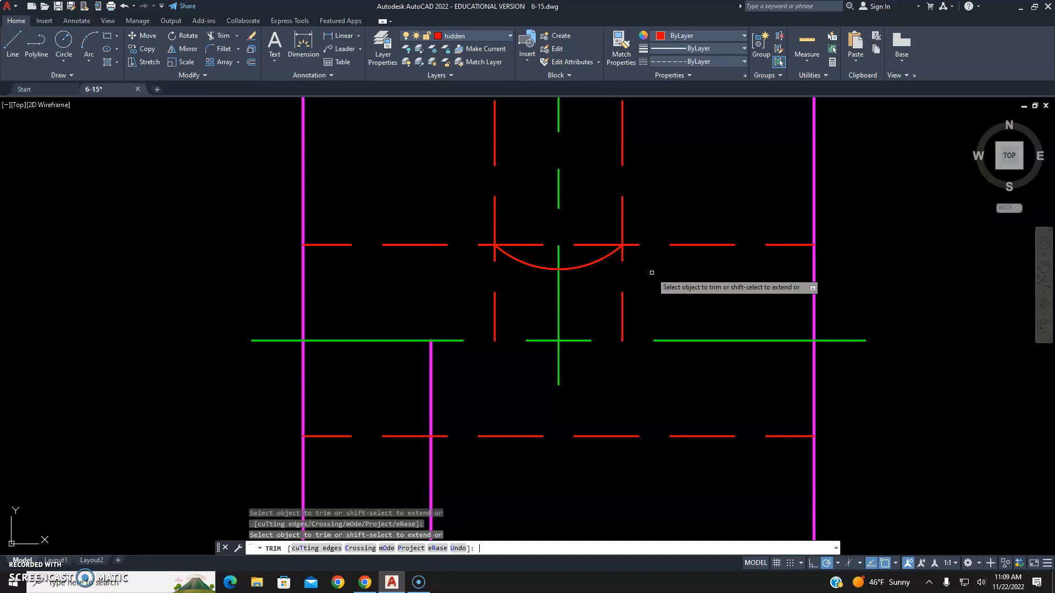
pyautogui.click(621, 302)
pyautogui.click(494, 318)
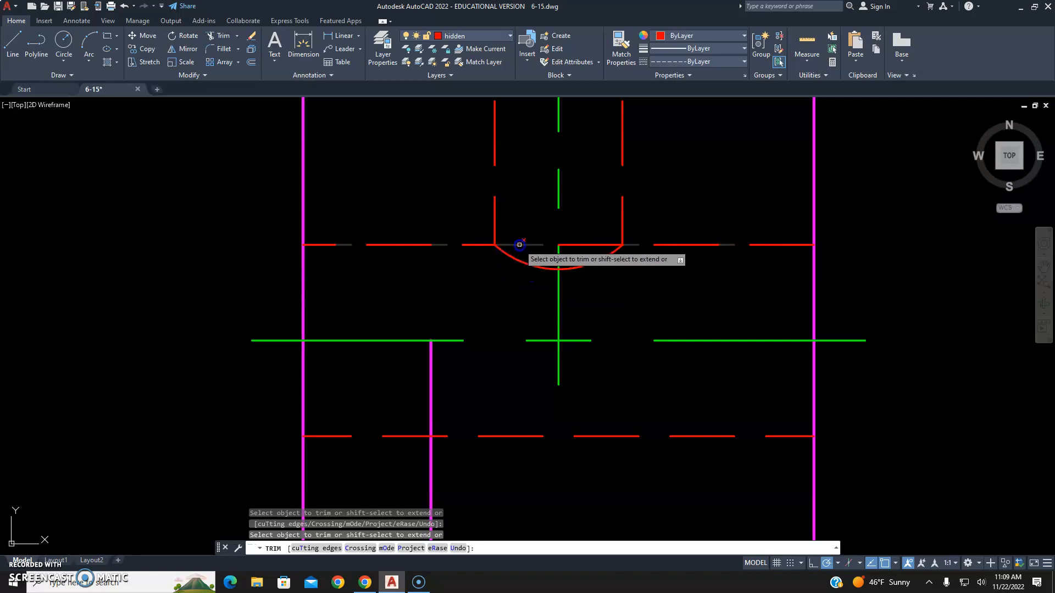
pyautogui.click(574, 245)
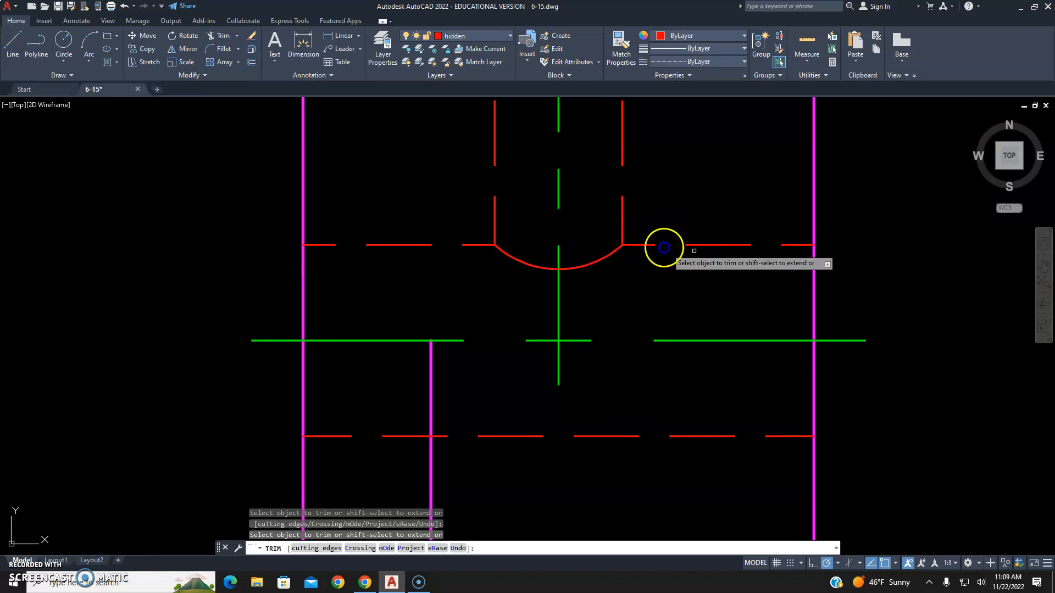
pyautogui.press('Escape')
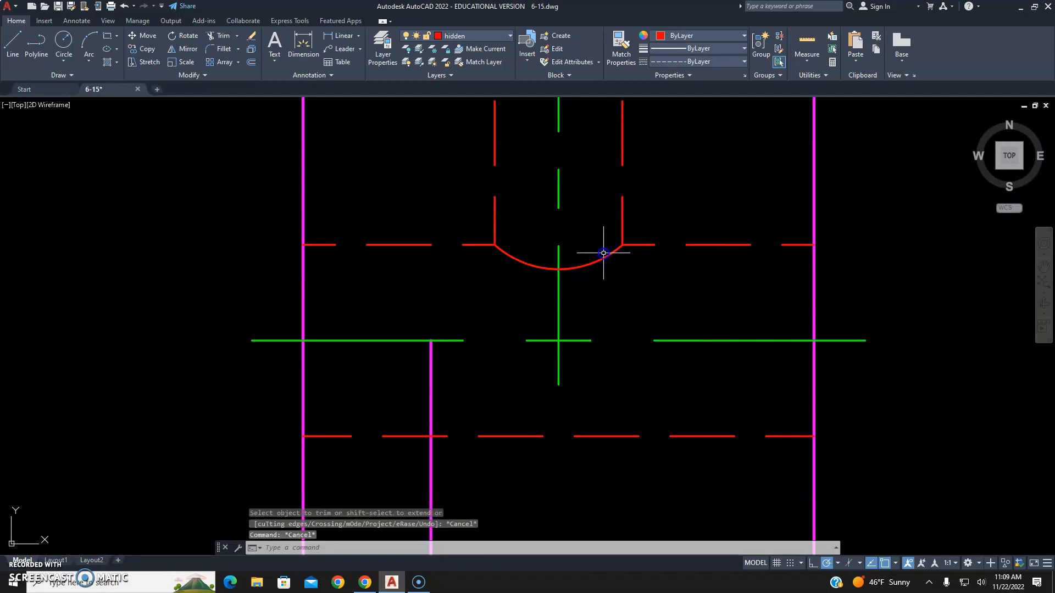
# - Set the linetype scale of the hidden intersection arc to 0.2 in its properties and deselect it
pyautogui.click(607, 256)
pyautogui.rightClick(607, 256)
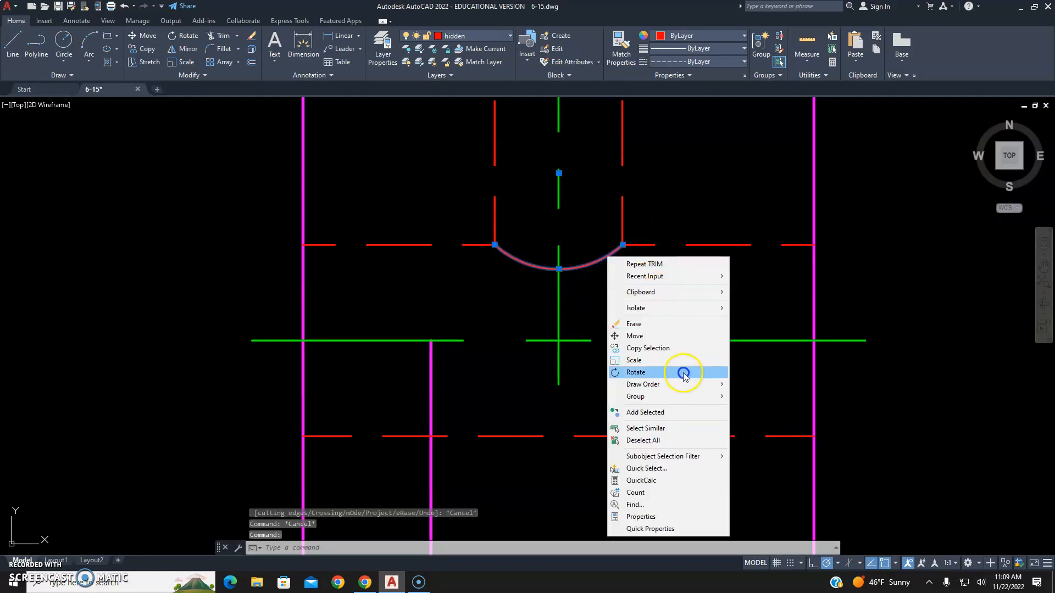
pyautogui.click(667, 517)
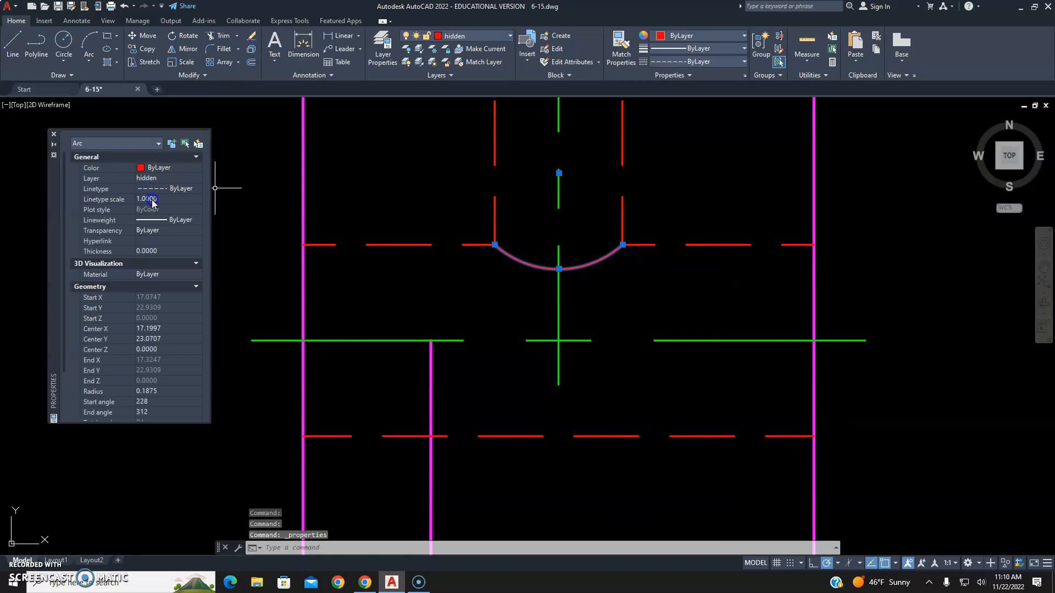
pyautogui.press('Return')
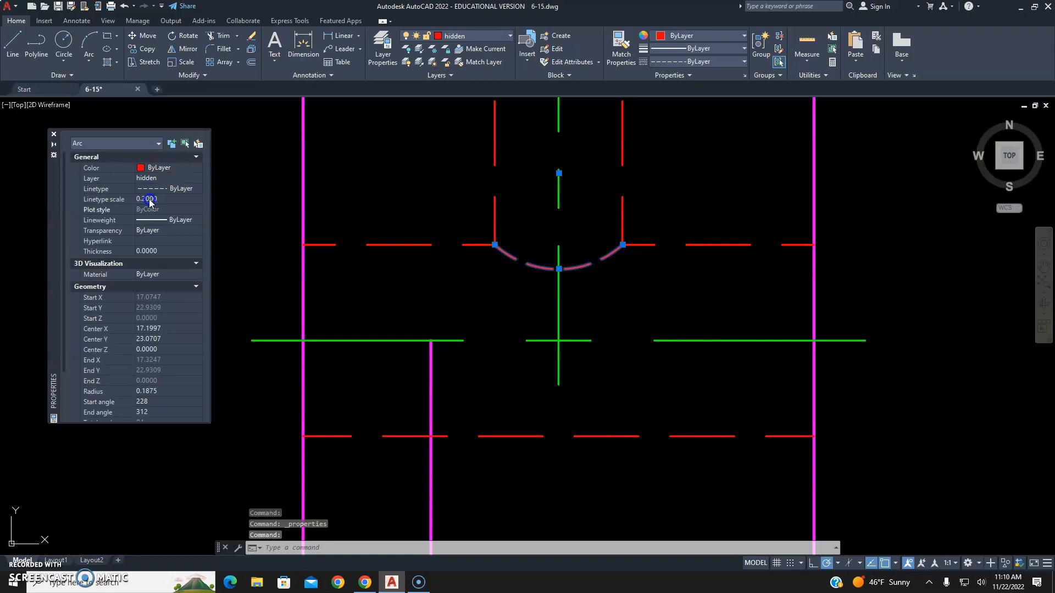
pyautogui.click(53, 134)
pyautogui.press('Escape')
pyautogui.press('Escape')
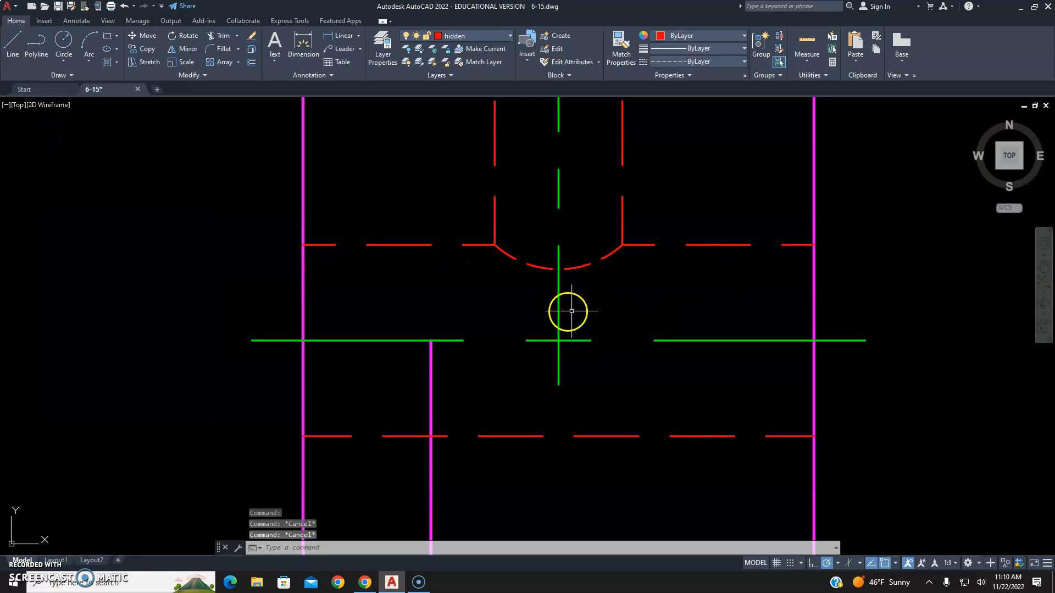
# - Trim both vertical hidden lines inside the hole circle in the side view
pyautogui.moveTo(663, 317); pyautogui.dragTo(549, 322, button='middle')
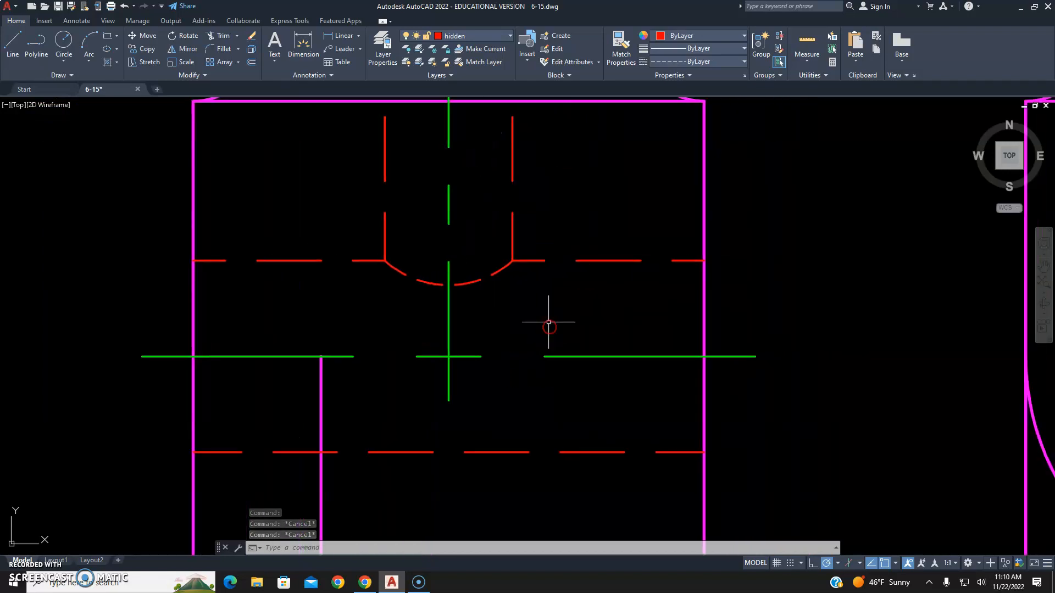
pyautogui.scroll(-3, 523, 326)
pyautogui.moveTo(650, 282); pyautogui.dragTo(352, 301, button='middle')
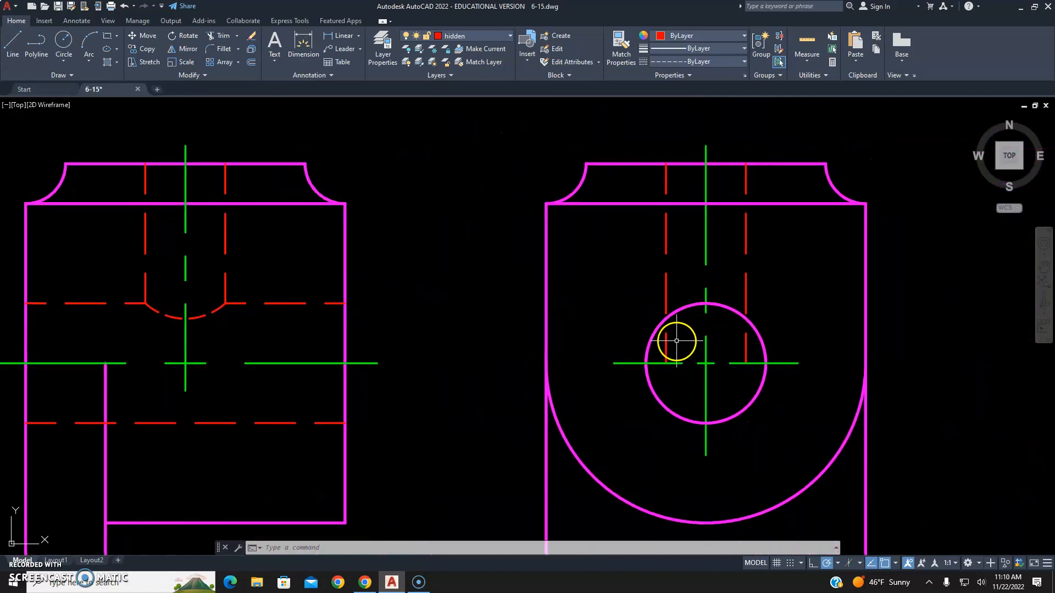
pyautogui.write('tr')
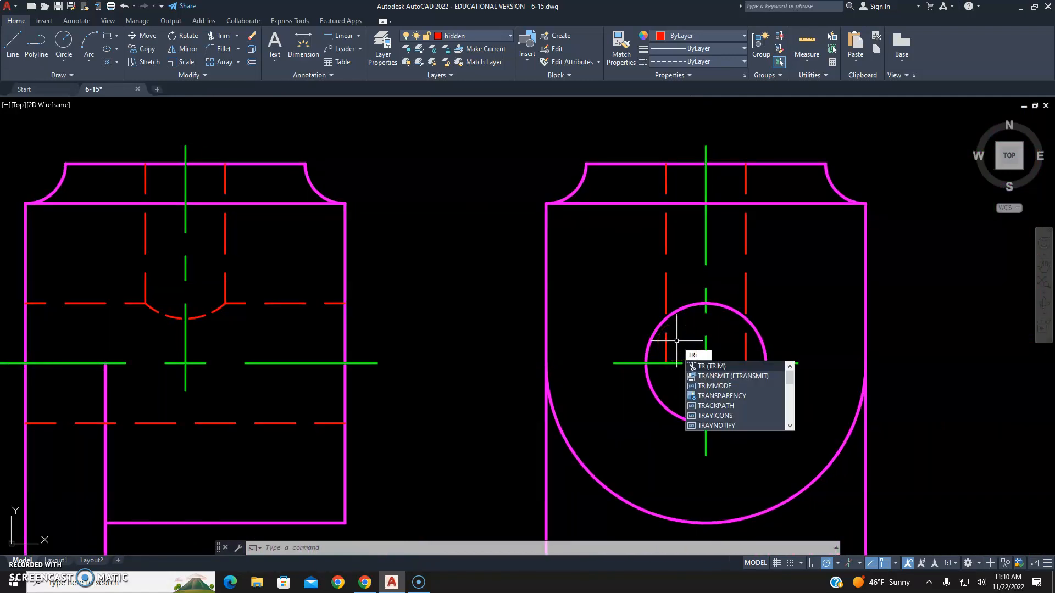
pyautogui.press('Return')
pyautogui.click(667, 341)
pyautogui.click(746, 340)
pyautogui.press('Escape')
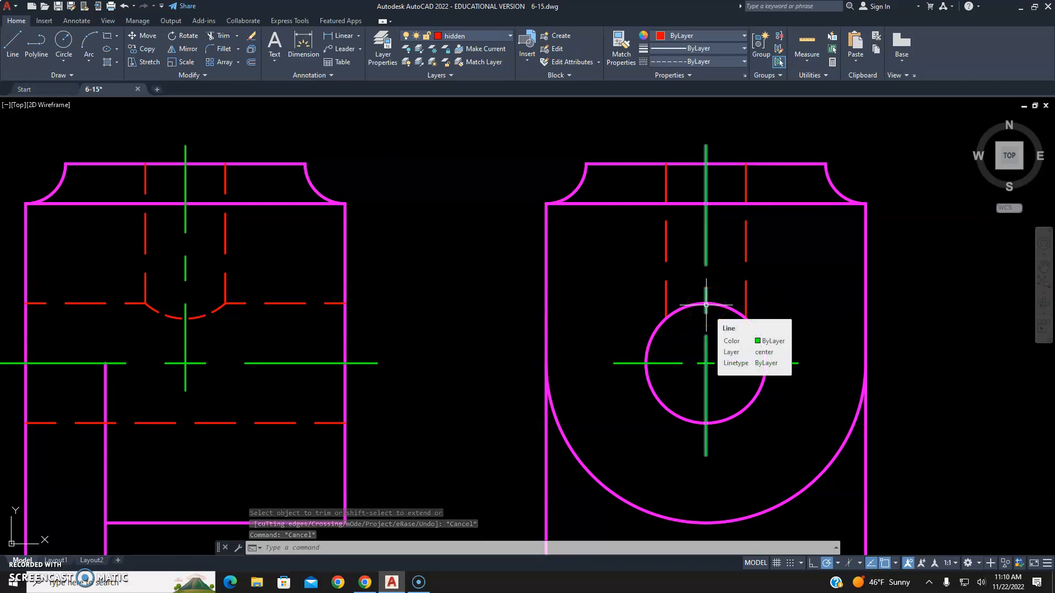
# - On the dim layer, draw a vertical projection line upward from the right end of the front view's upper shoulder edge
pyautogui.scroll(-5, 737, 313)
pyautogui.moveTo(615, 203); pyautogui.dragTo(616, 243, button='middle')
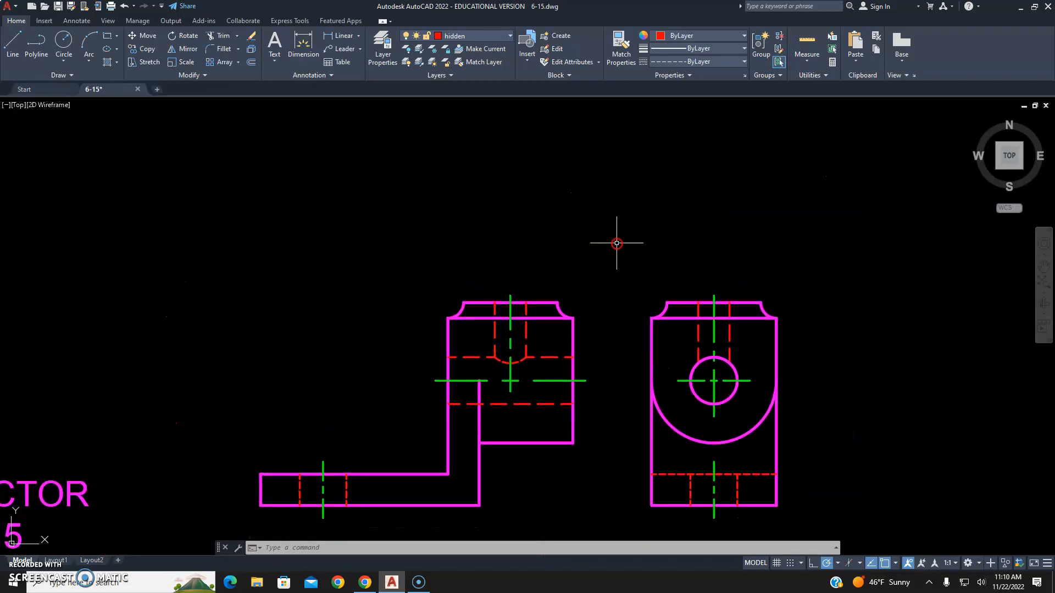
pyautogui.click(457, 37)
pyautogui.click(456, 89)
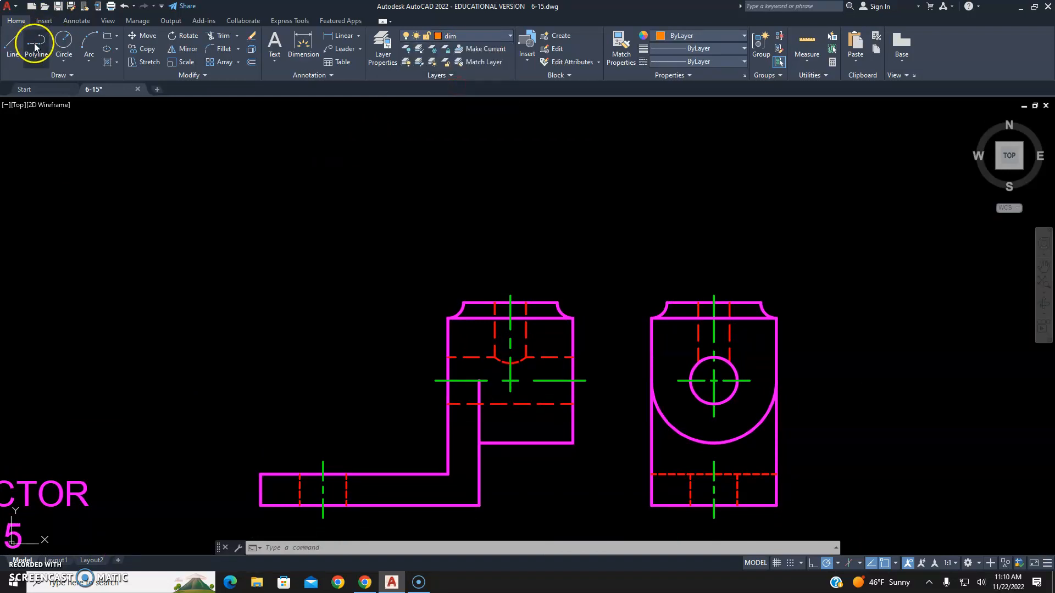
pyautogui.click(8, 55)
pyautogui.click(574, 317)
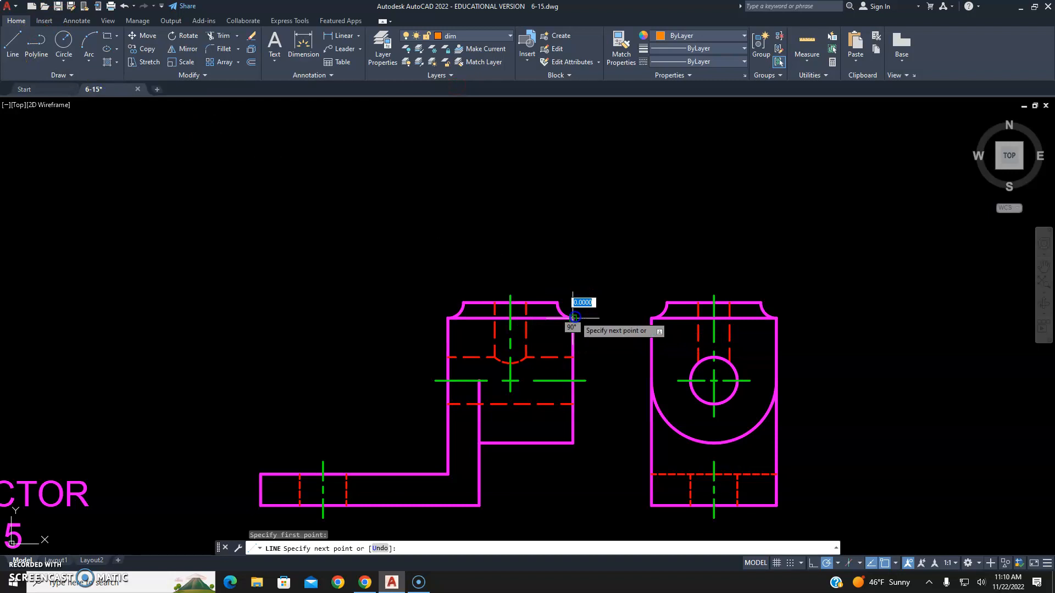
pyautogui.click(573, 111)
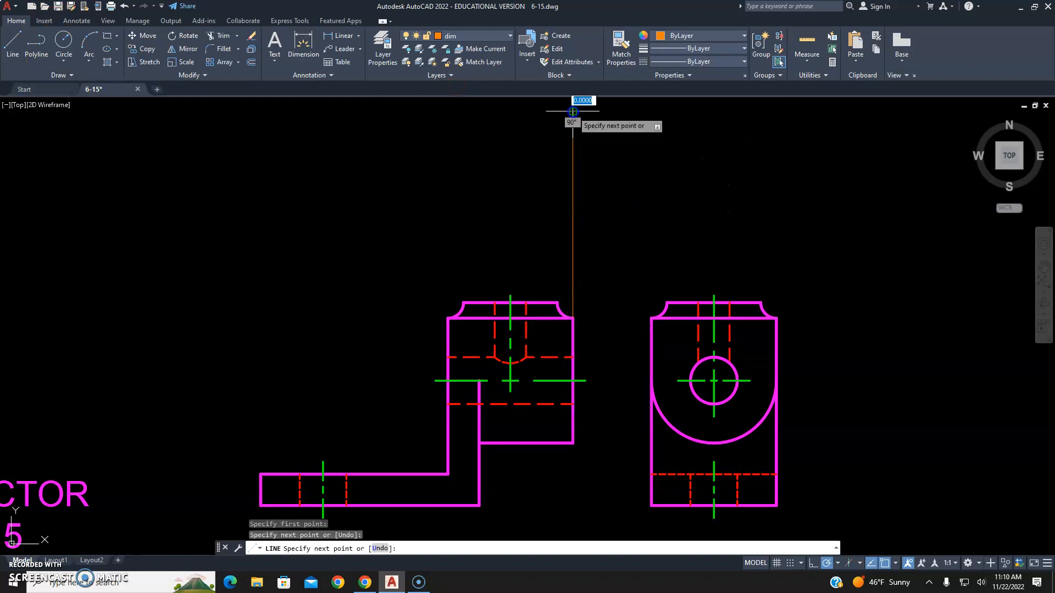
pyautogui.rightClick(573, 112)
pyautogui.click(573, 125)
# - Draw a second vertical projection line, about 2.93 units long, upward from the upper-left corner of the front view's base
pyautogui.rightClick(573, 127)
pyautogui.click(575, 135)
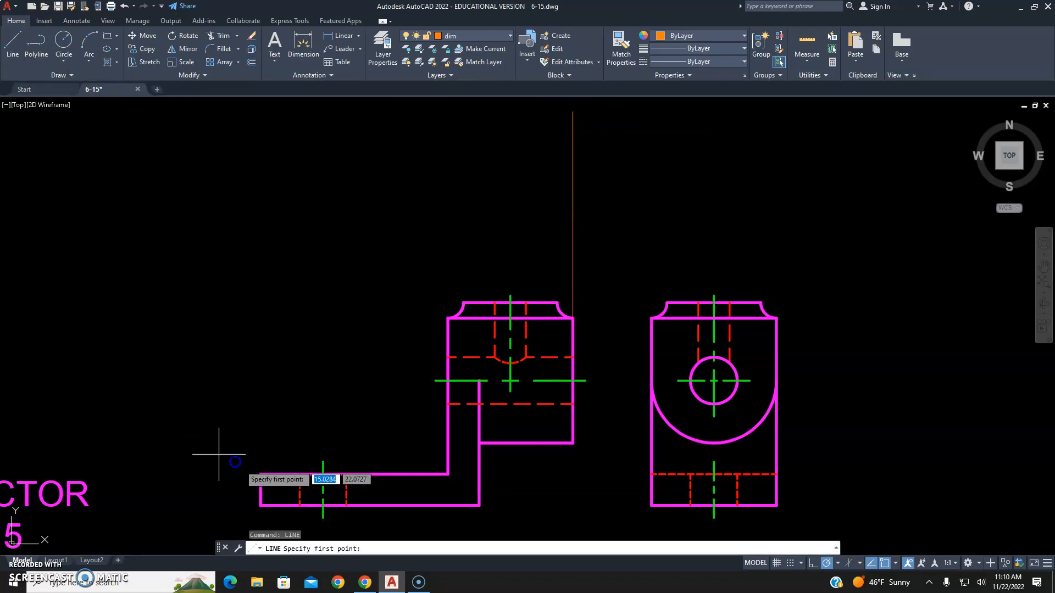
pyautogui.click(260, 473)
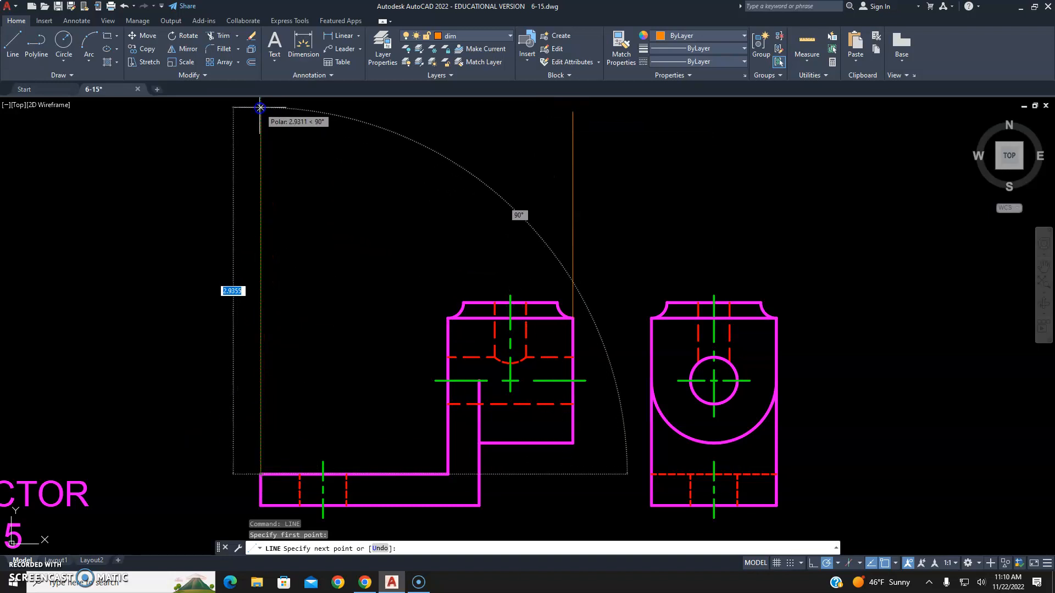
pyautogui.click(261, 107)
pyautogui.rightClick(260, 108)
pyautogui.click(305, 118)
# - Draw a horizontal construction line above the front view, ending over the side view's left edge, and continue it with a 45° miter line up to the right
pyautogui.rightClick(305, 118)
pyautogui.click(318, 122)
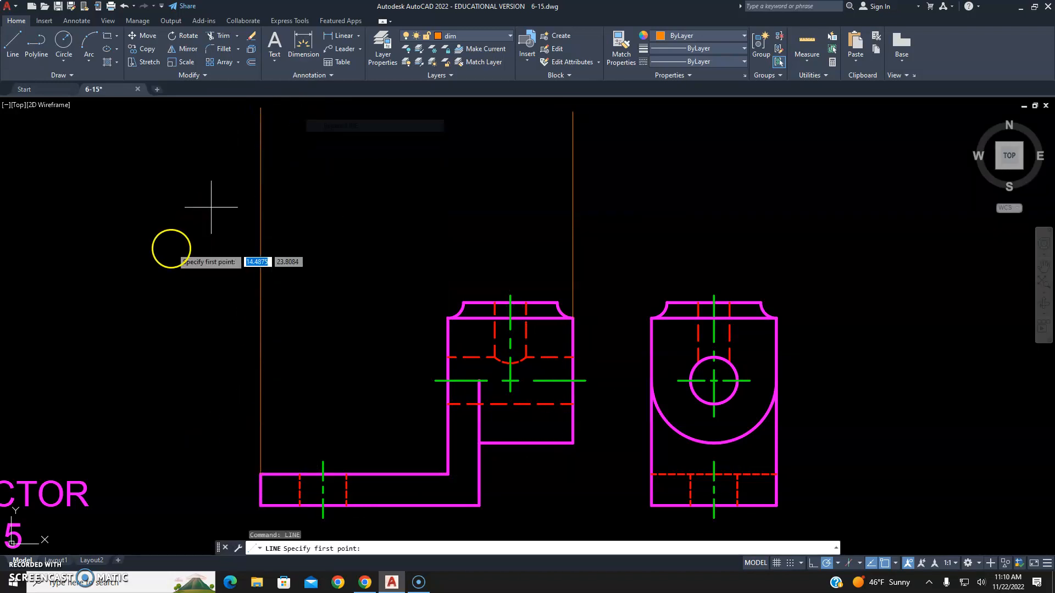
pyautogui.click(168, 256)
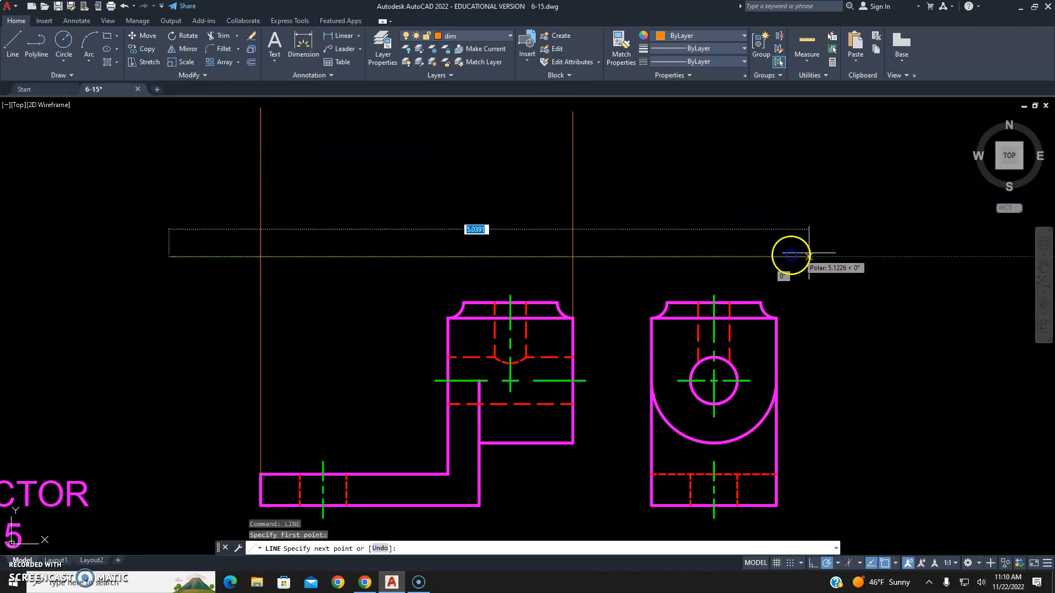
pyautogui.click(652, 257)
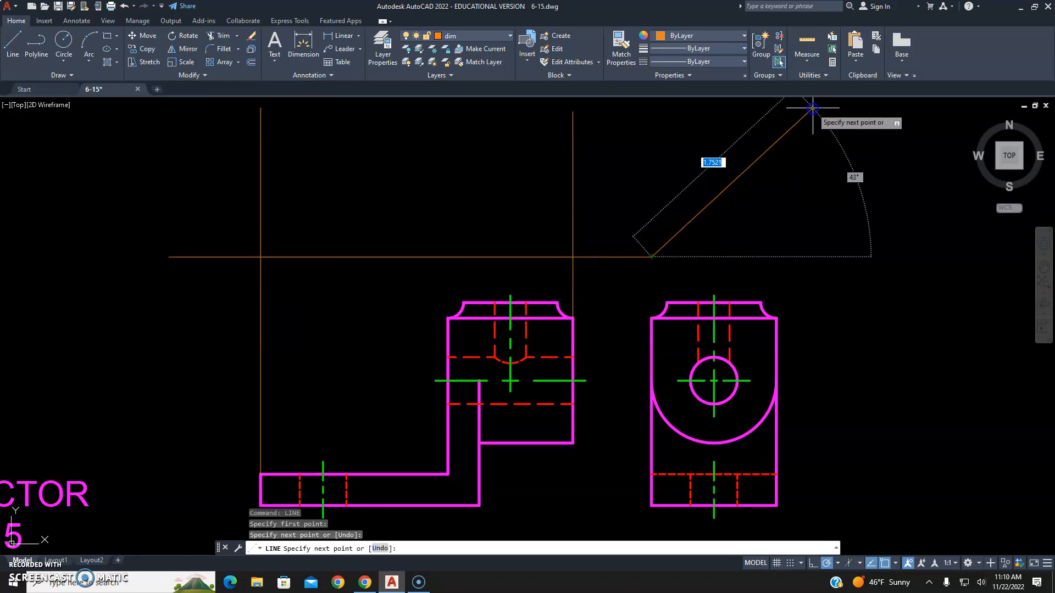
pyautogui.click(803, 107)
pyautogui.rightClick(820, 130)
pyautogui.click(840, 139)
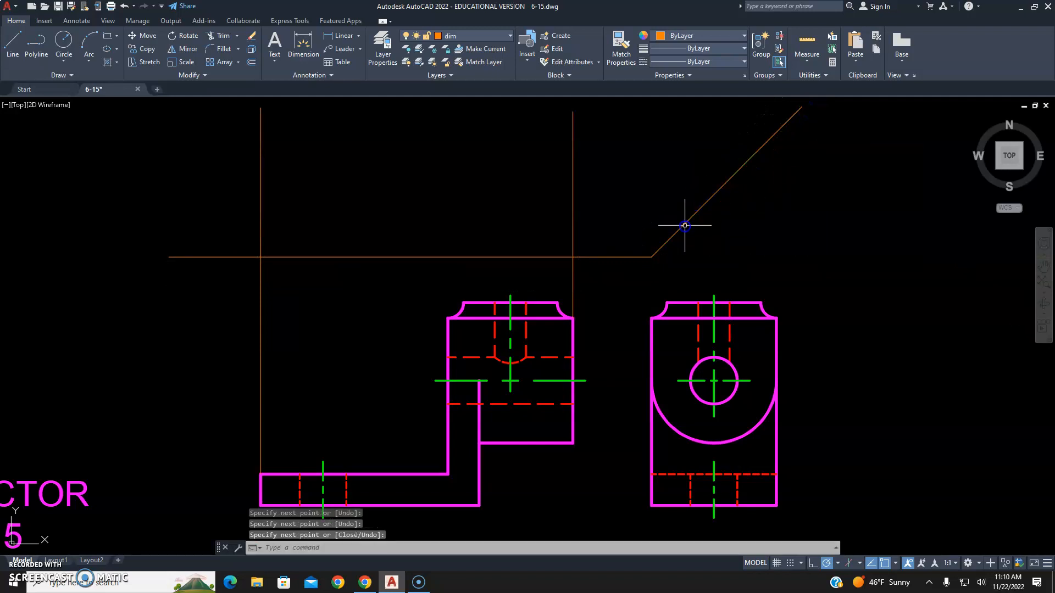
# - Draw a vertical projection line from the lower end of the 45° miter line down to the side view's upper-left shoulder corner
pyautogui.rightClick(628, 171)
pyautogui.click(644, 176)
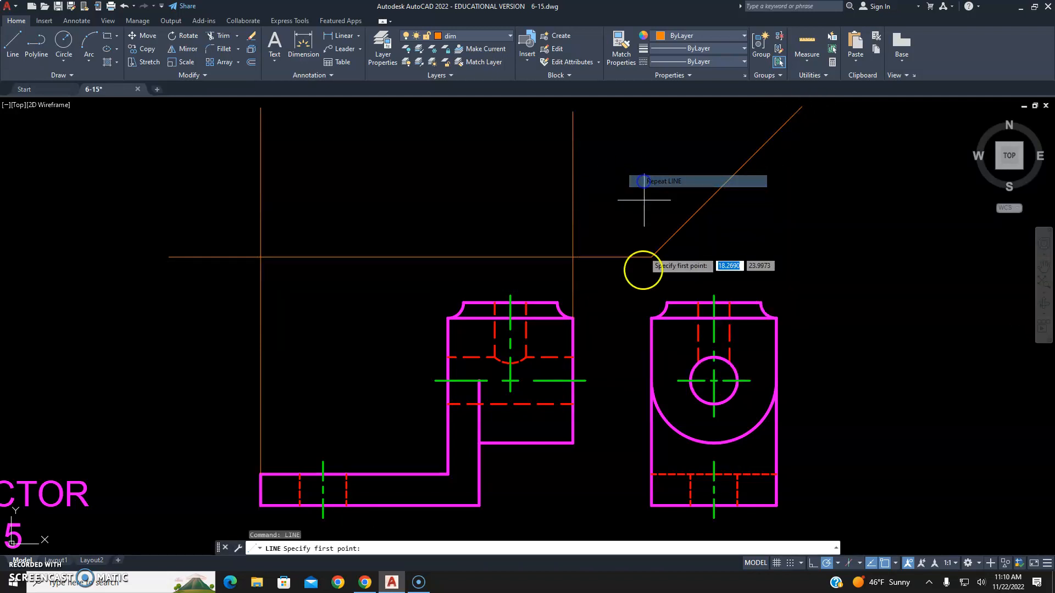
pyautogui.click(652, 256)
pyautogui.rightClick(747, 220)
pyautogui.click(775, 227)
# - Project the side view's upper-right shoulder corner up to the miter line and horizontally left past the front view's left projection line
pyautogui.rightClick(781, 222)
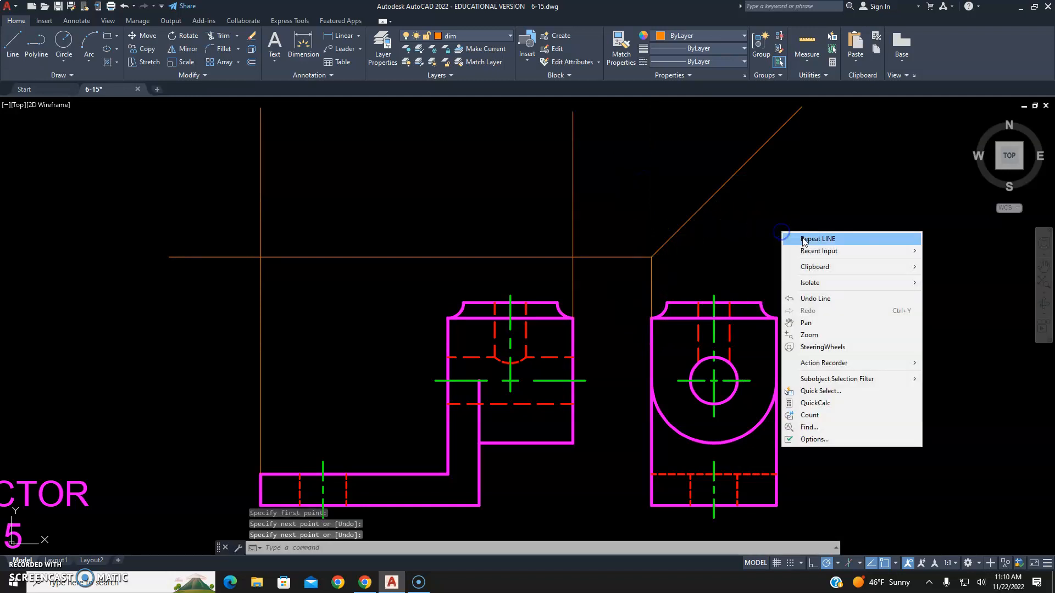
pyautogui.click(793, 229)
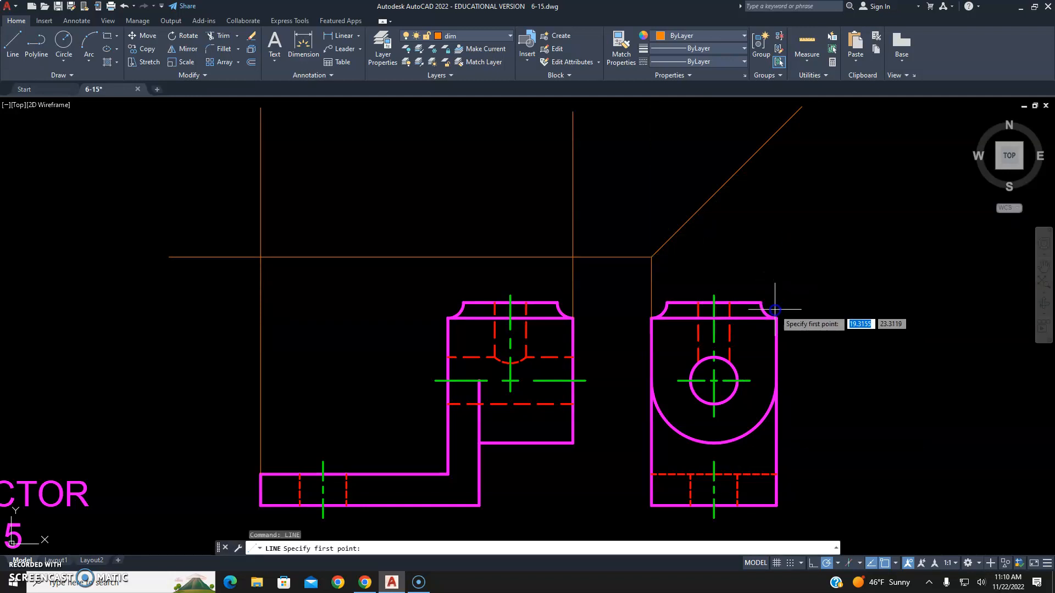
pyautogui.click(776, 132)
pyautogui.click(238, 132)
pyautogui.press('Escape')
# - Project the side view's vertical centerline up to the miter line and horizontally left past all the vertical projection lines
pyautogui.rightClick(380, 139)
pyautogui.click(392, 148)
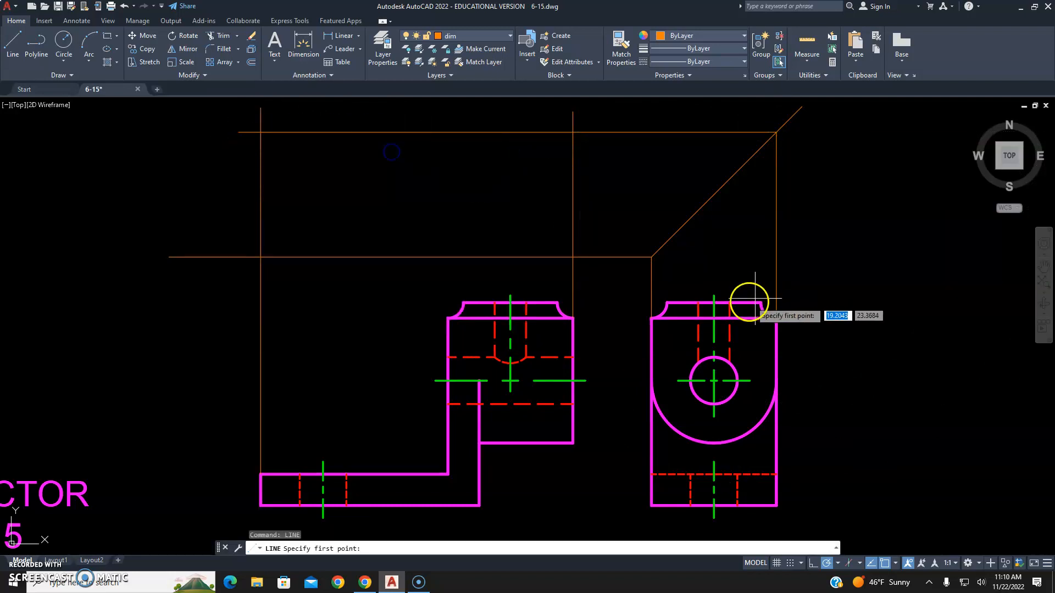
pyautogui.click(714, 295)
pyautogui.click(713, 194)
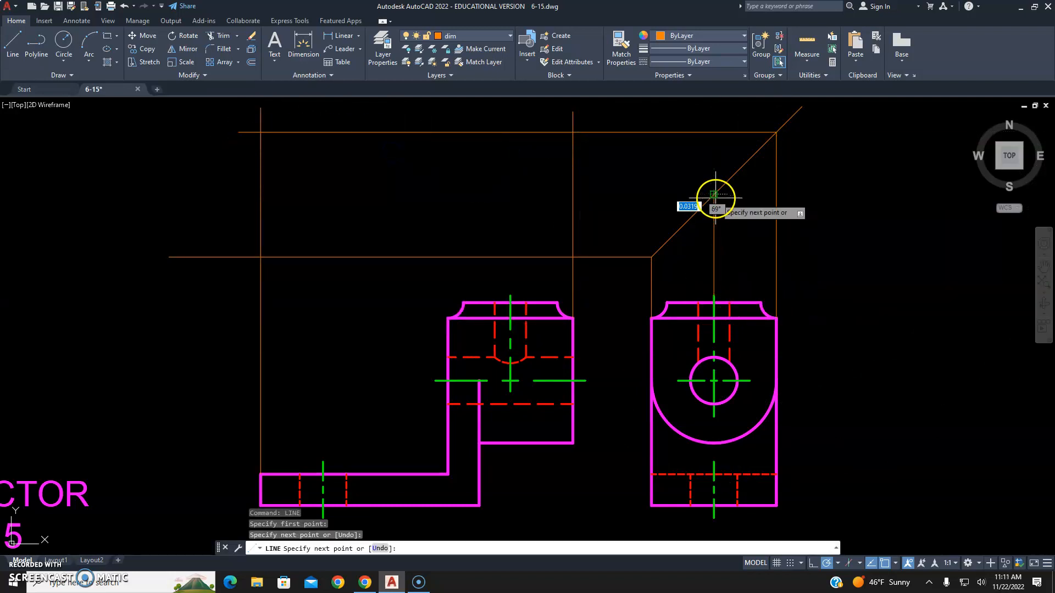
pyautogui.click(113, 194)
pyautogui.press('Escape')
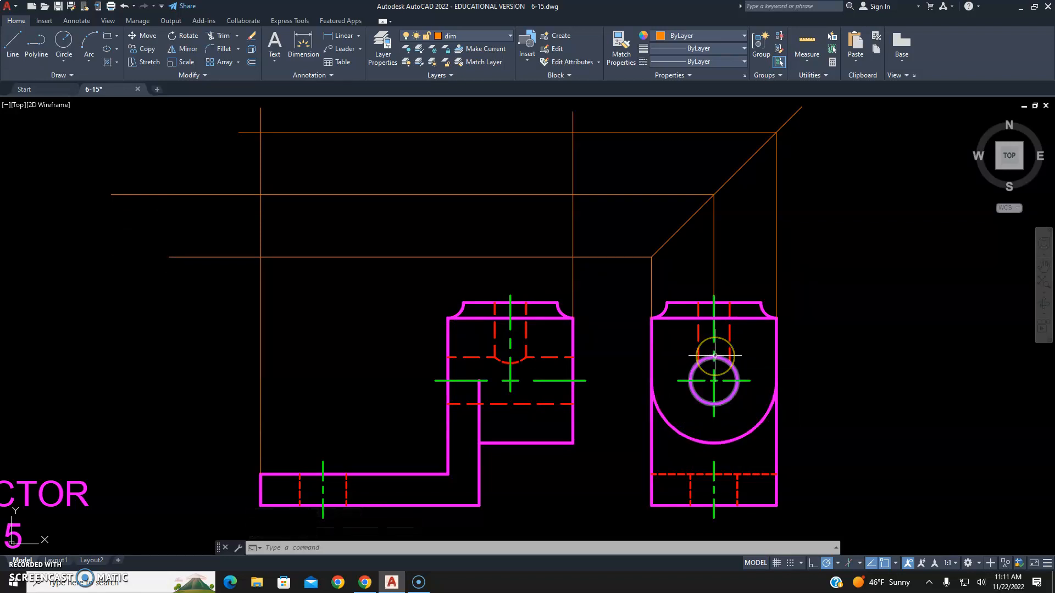
# - Draw a vertical projection line from the front view's upper-left shoulder corner up past the uppermost horizontal projection line
pyautogui.rightClick(610, 301)
pyautogui.click(639, 306)
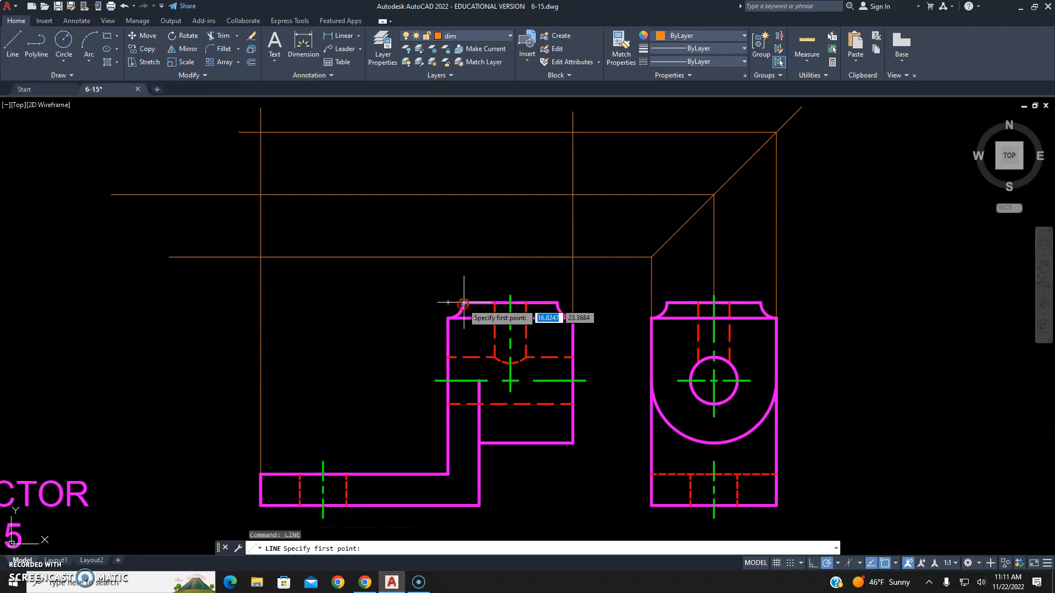
pyautogui.click(448, 317)
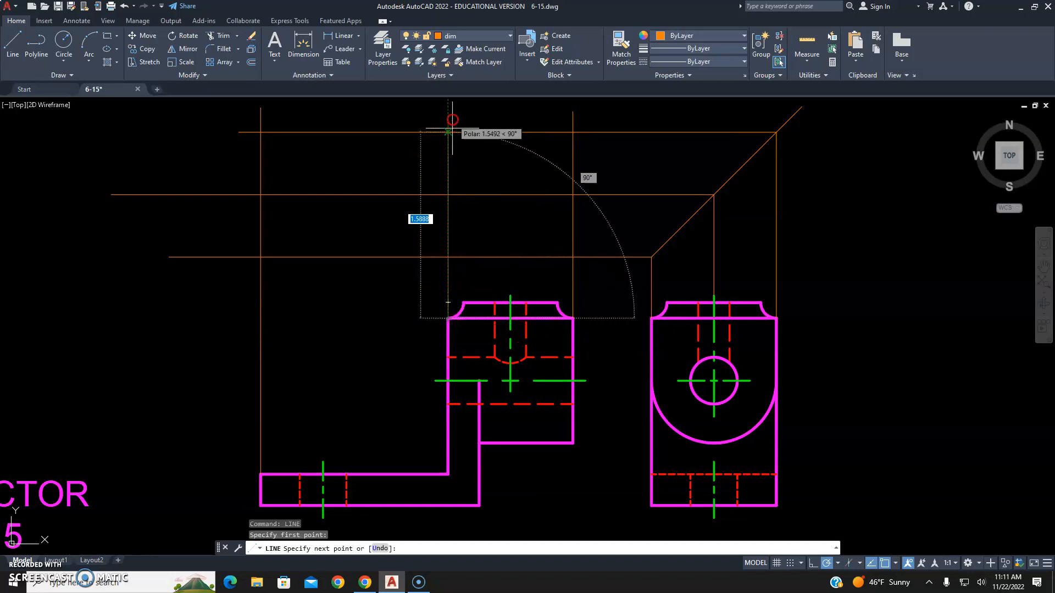
pyautogui.click(452, 120)
pyautogui.rightClick(455, 120)
pyautogui.click(474, 126)
# - Draw a vertical projection line upward from the top end of the upper hole's centerline in the front view
pyautogui.rightClick(475, 126)
pyautogui.click(487, 130)
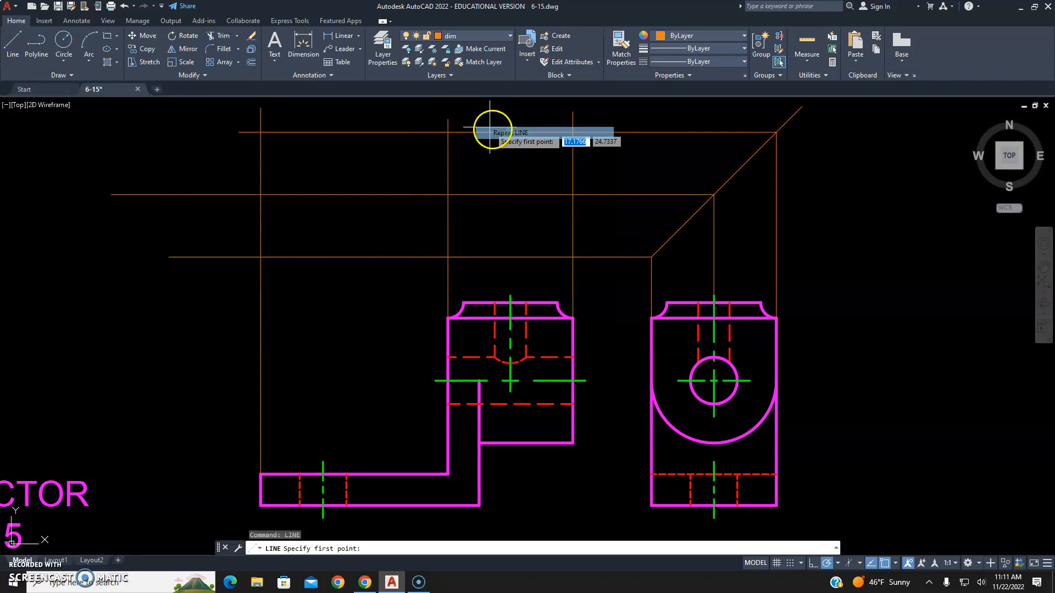
pyautogui.click(511, 299)
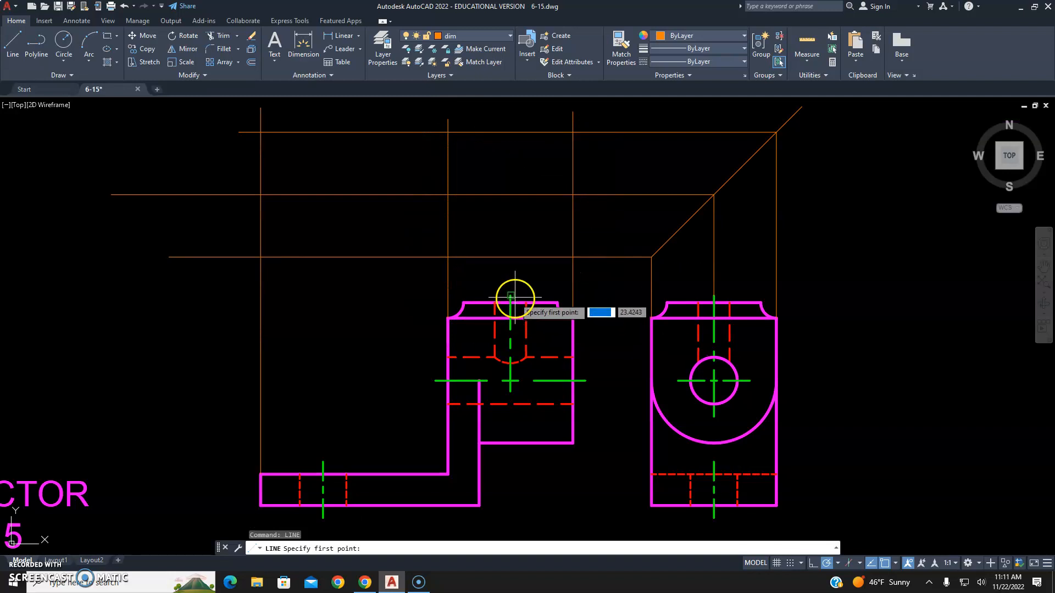
pyautogui.click(526, 104)
pyautogui.rightClick(526, 105)
pyautogui.click(536, 110)
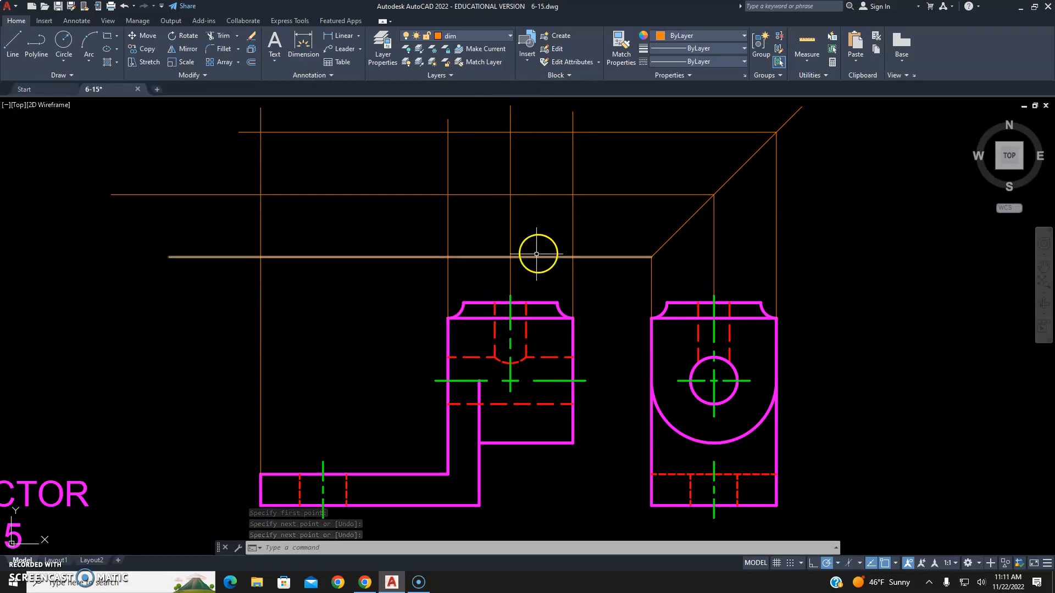
# - Draw a vertical projection line upward from the top end of the base hole's centerline in the front view
pyautogui.rightClick(371, 299)
pyautogui.click(379, 297)
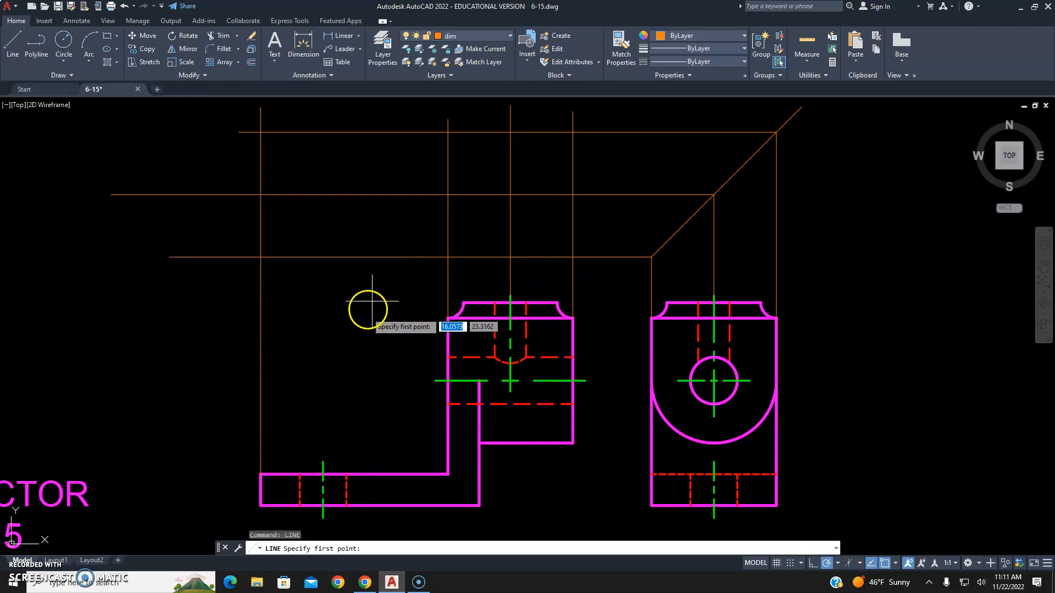
pyautogui.click(323, 461)
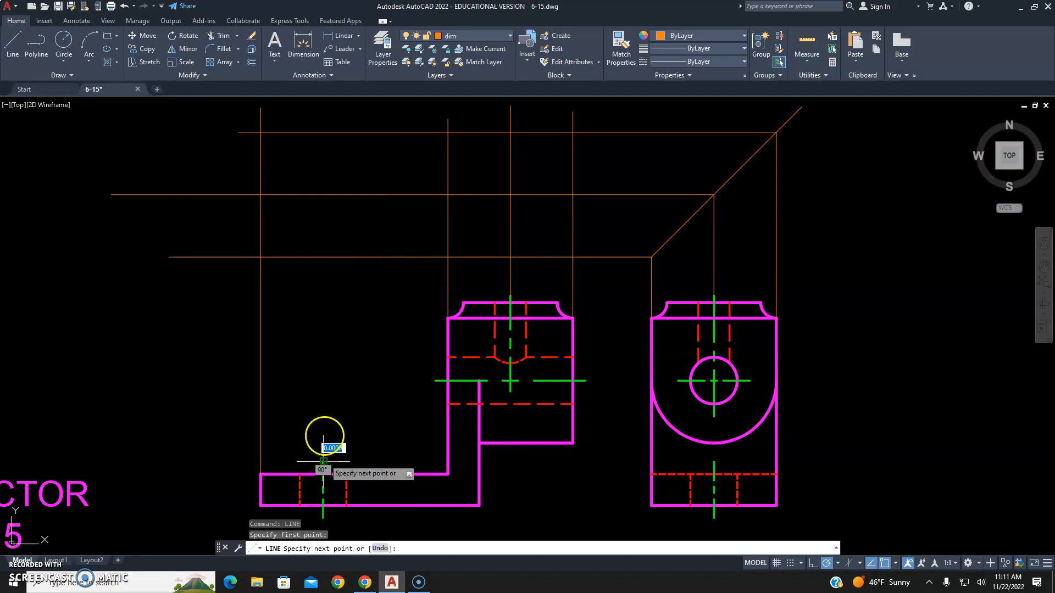
pyautogui.click(323, 122)
pyautogui.rightClick(349, 125)
pyautogui.click(352, 128)
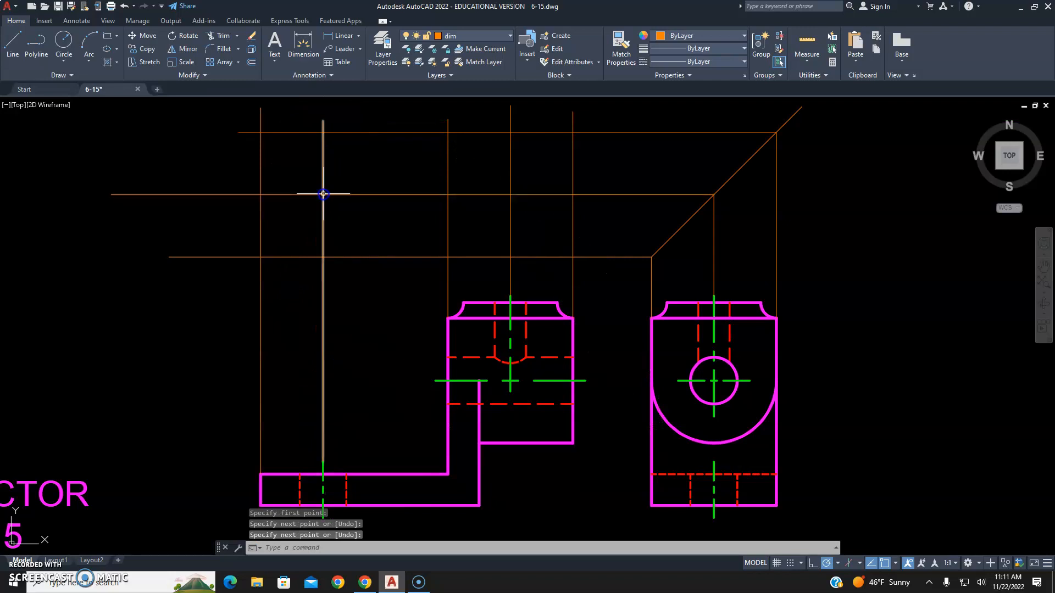
# - Draw a vertical projection line from the top end of the front view's inner vertical edge up past the uppermost horizontal projection line
pyautogui.rightClick(505, 470)
pyautogui.click(549, 263)
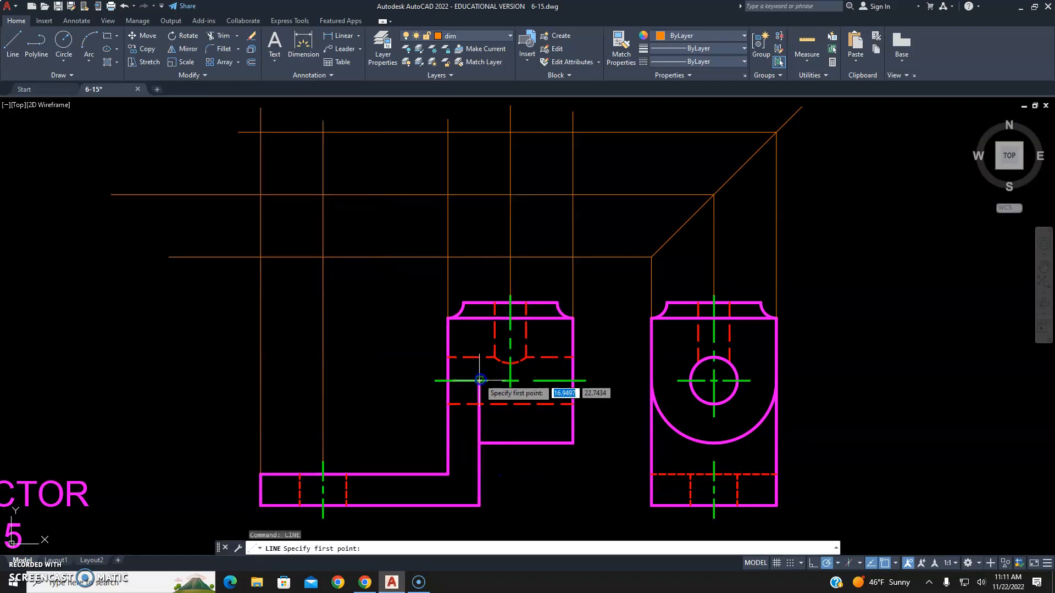
pyautogui.click(472, 354)
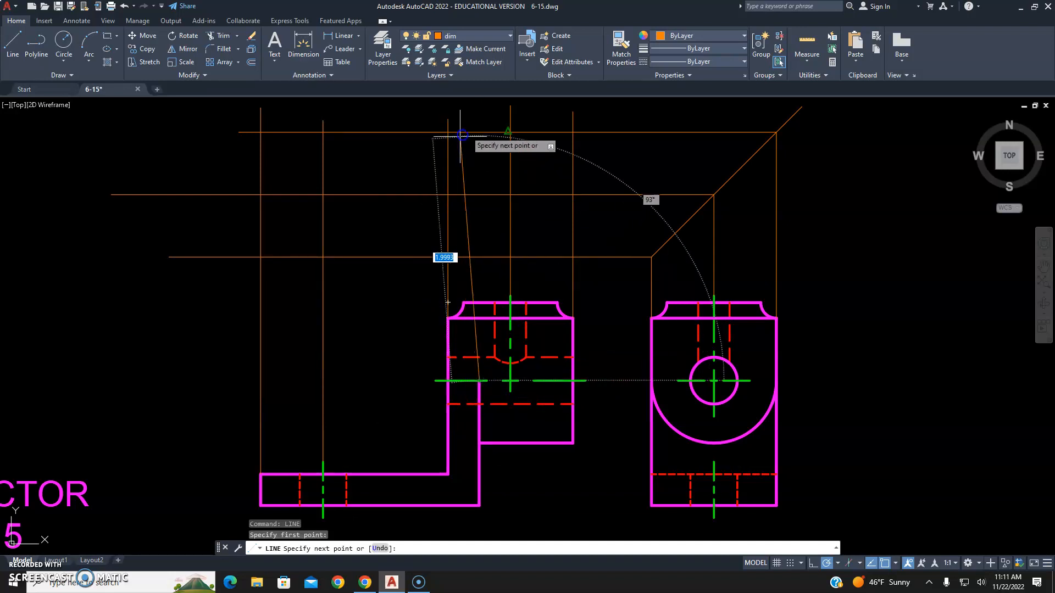
pyautogui.click(479, 121)
pyautogui.press('Escape')
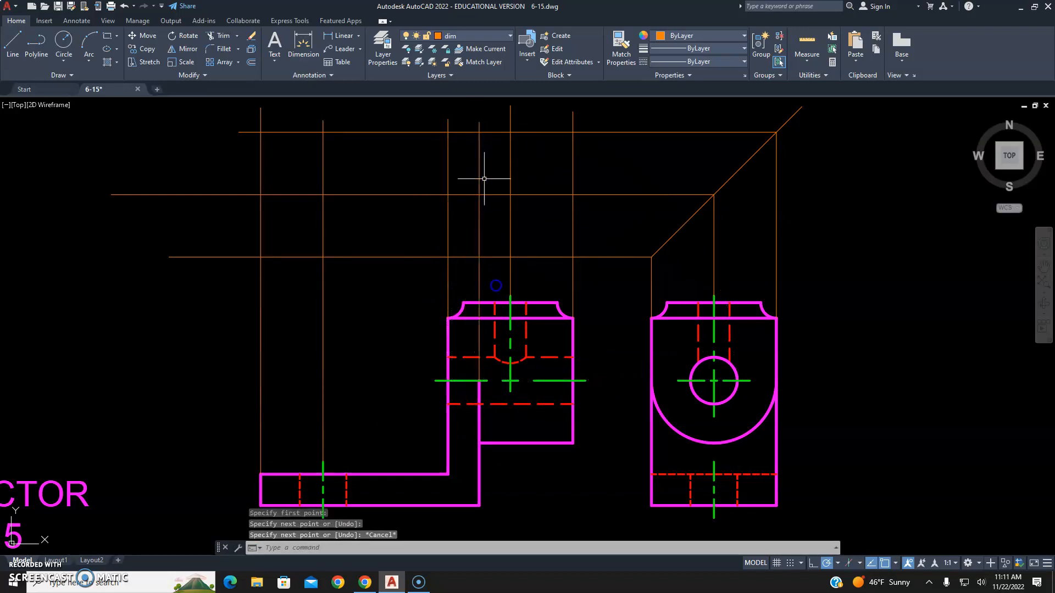
pyautogui.click(479, 434)
pyautogui.press('Escape')
pyautogui.press('Escape')
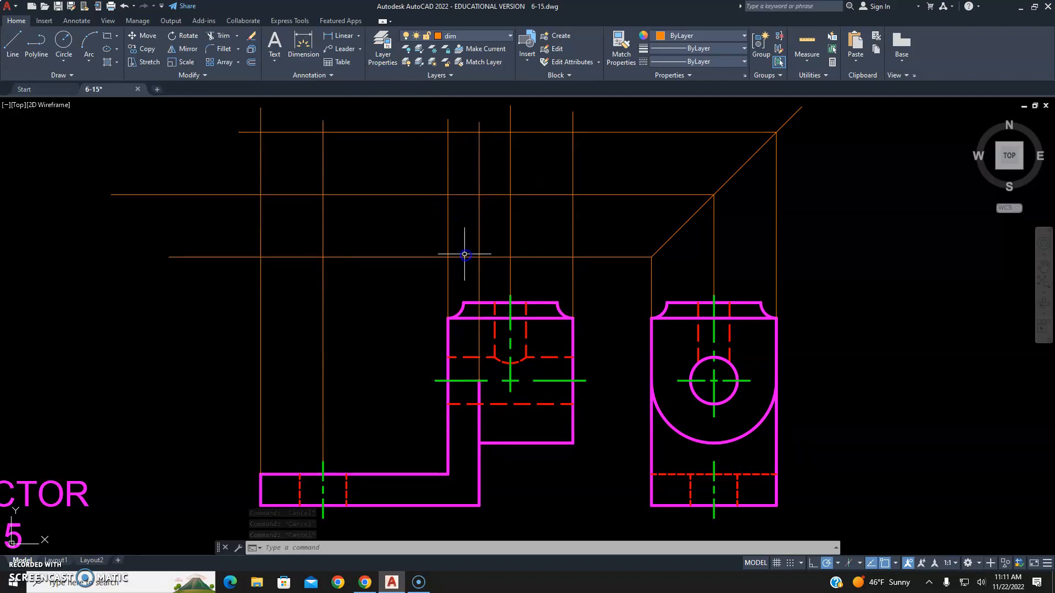
# - On the object layer, draw the top view's rectangular outline through the intersections of the outer projection lines
pyautogui.click(442, 36)
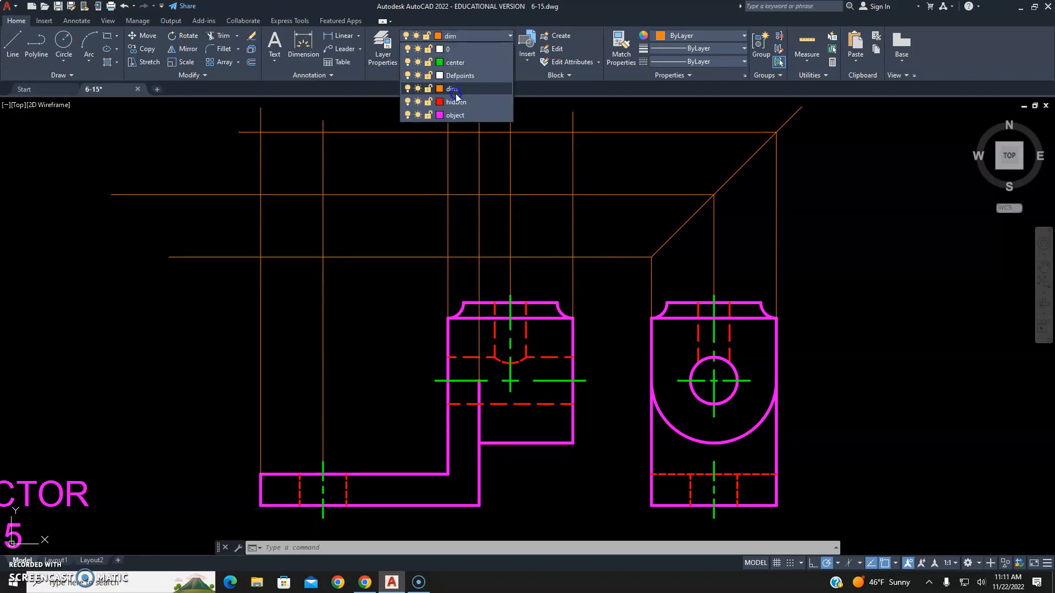
pyautogui.click(456, 116)
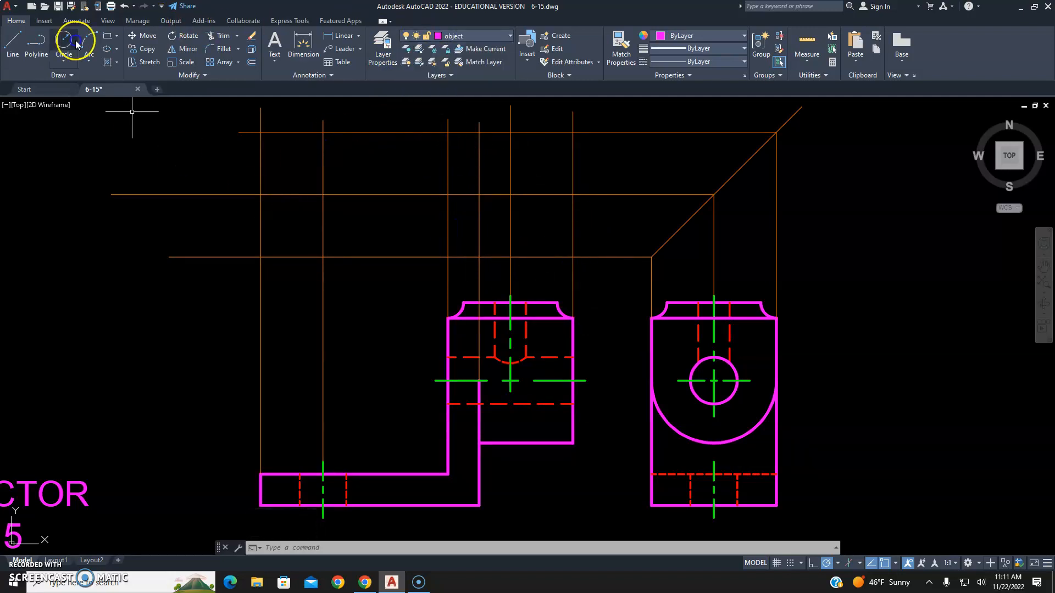
pyautogui.click(13, 43)
pyautogui.click(261, 256)
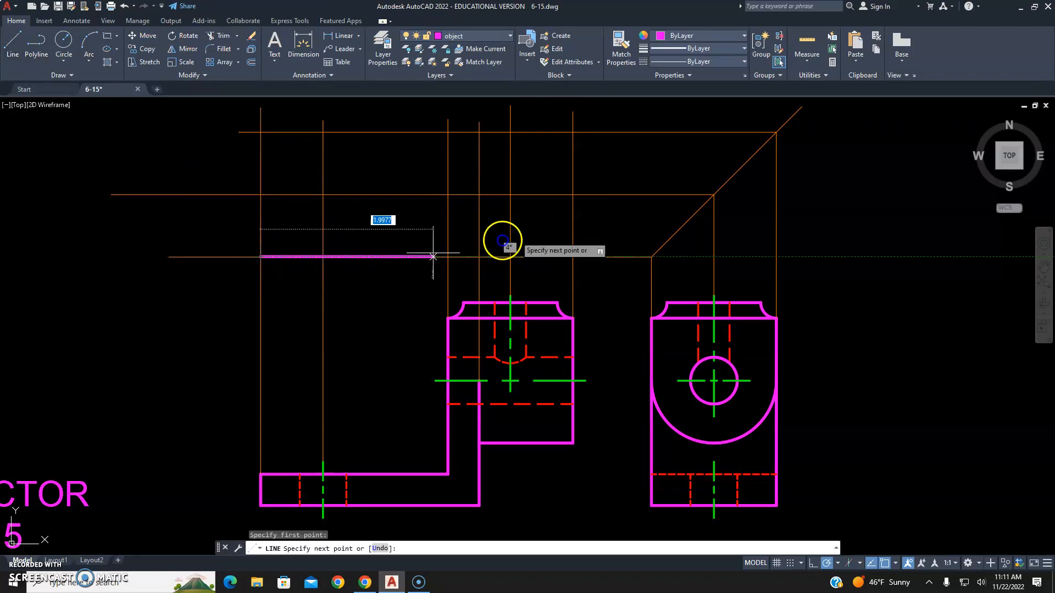
pyautogui.click(572, 256)
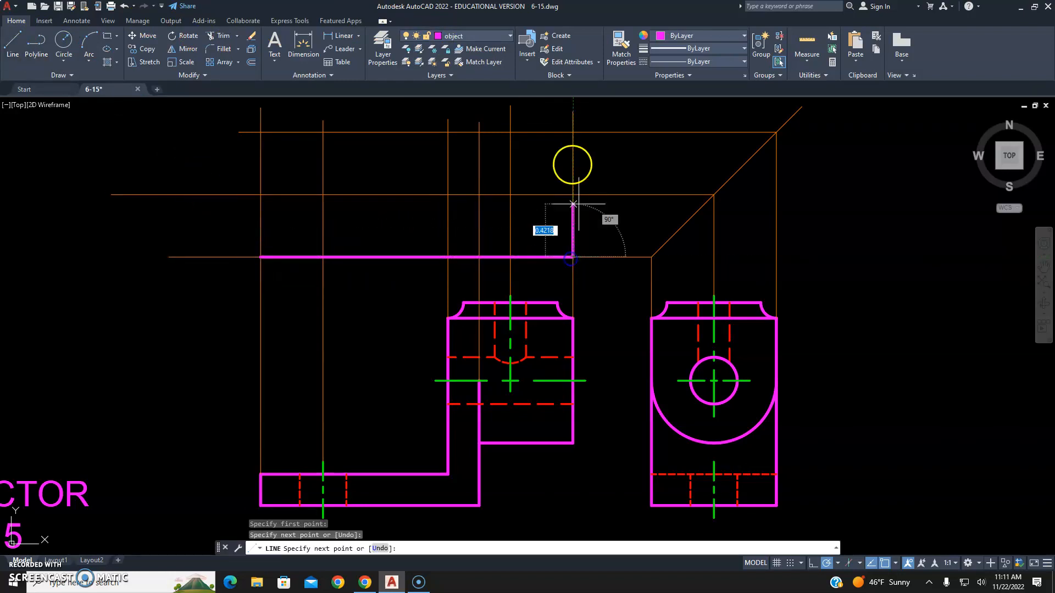
pyautogui.click(572, 132)
pyautogui.click(260, 132)
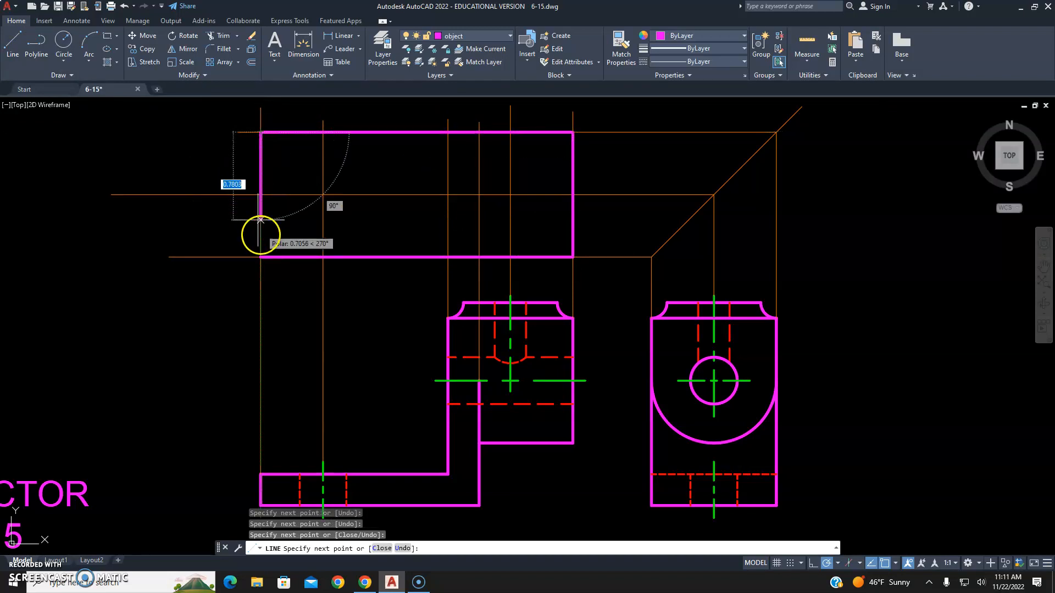
pyautogui.click(260, 257)
pyautogui.press('Escape')
pyautogui.press('Escape')
# - Delete the two vertical and two horizontal projection lines that run along the top view's outline
pyautogui.click(220, 328)
pyautogui.press('Delete')
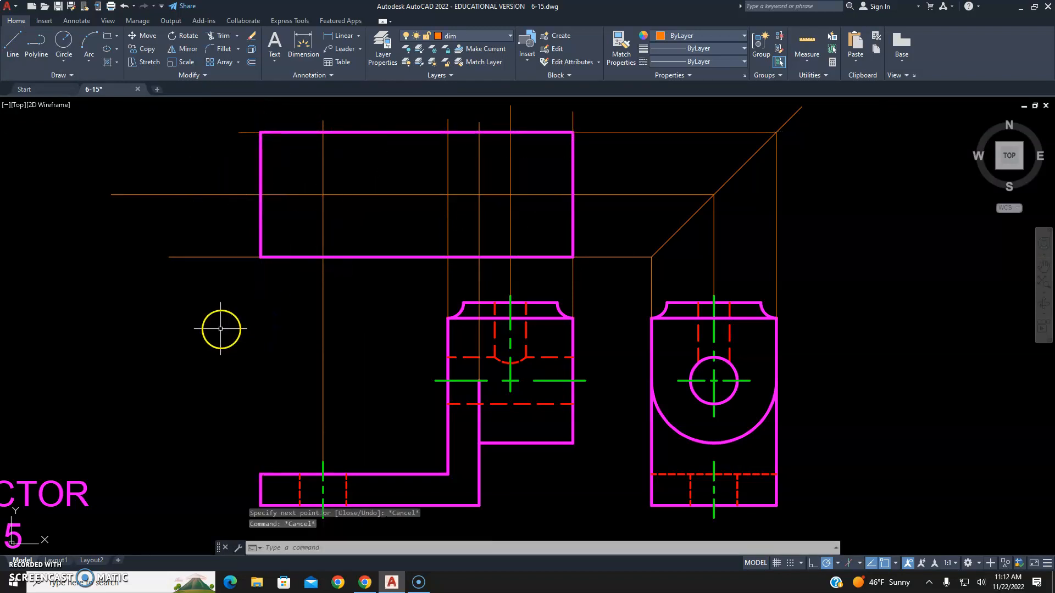
pyautogui.click(602, 277)
pyautogui.click(542, 282)
pyautogui.press('Delete')
pyautogui.click(603, 246)
pyautogui.click(592, 273)
pyautogui.press('Delete')
pyautogui.click(615, 121)
pyautogui.click(601, 151)
pyautogui.press('Delete')
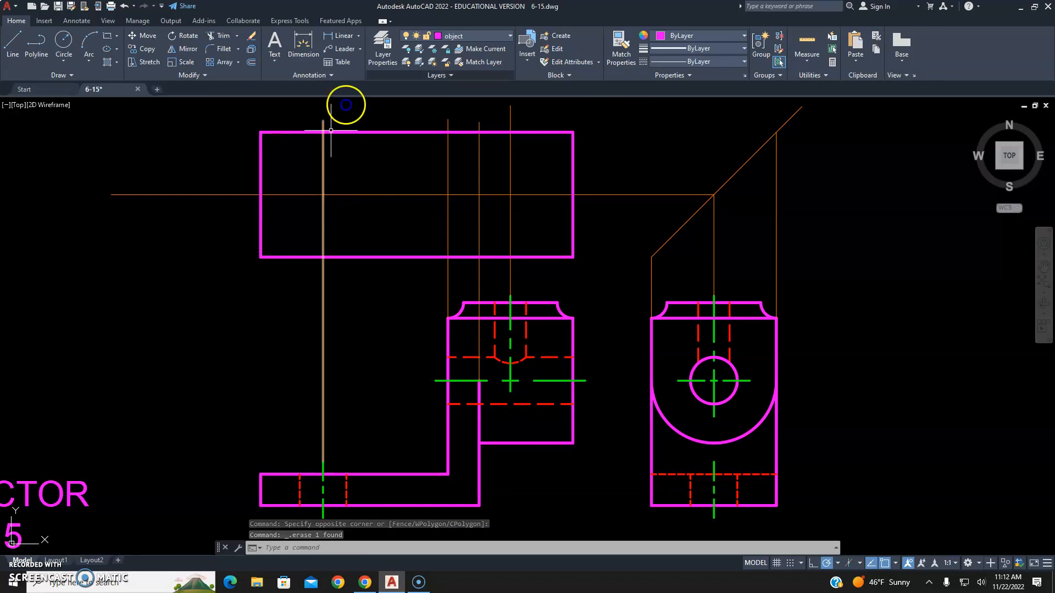
# - Draw a 3/8 diameter circle in the top view, centered where the base hole's projection line crosses the horizontal center projection line
pyautogui.click(64, 41)
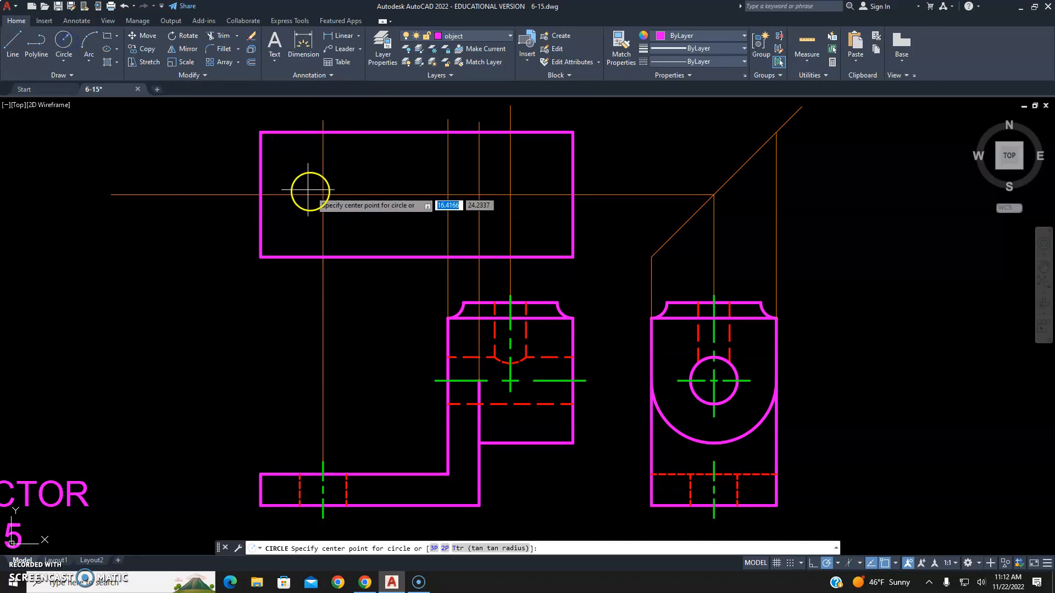
pyautogui.click(323, 194)
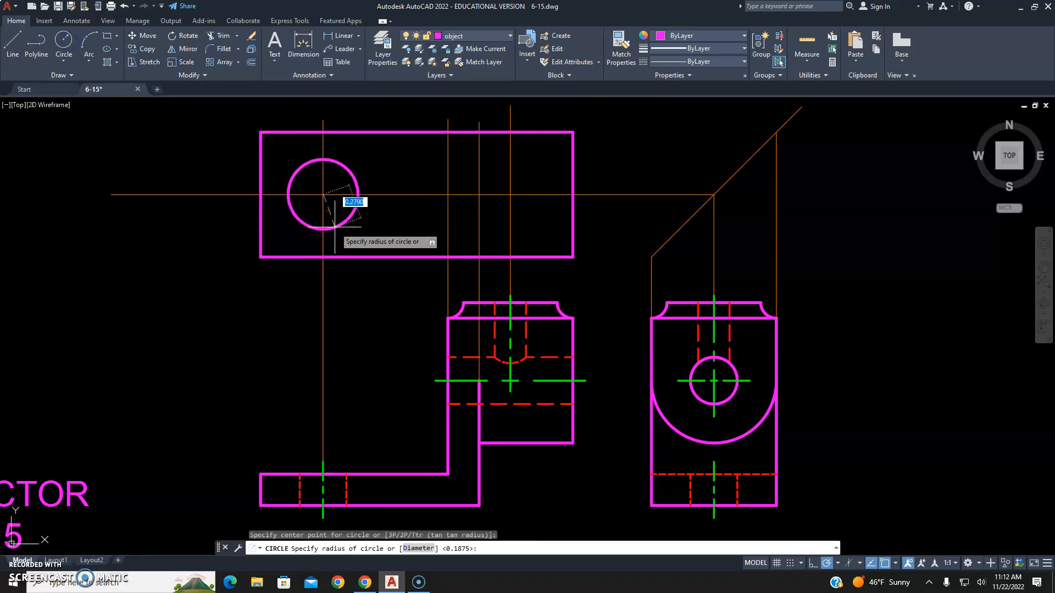
pyautogui.press('Return')
pyautogui.write('3/')
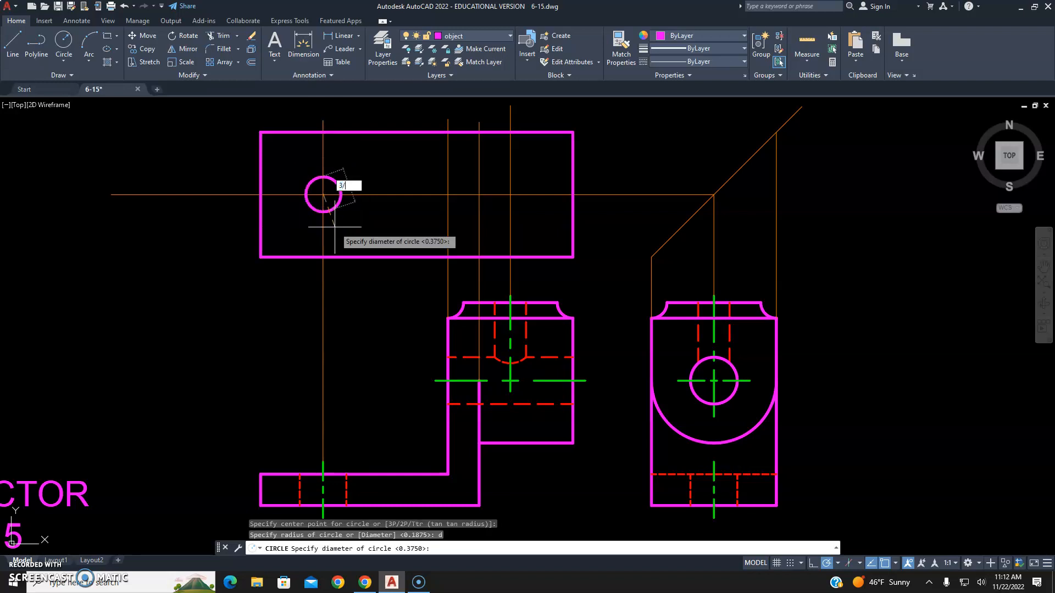
pyautogui.write('8')
pyautogui.press('Return')
pyautogui.press('Escape')
pyautogui.press('Escape')
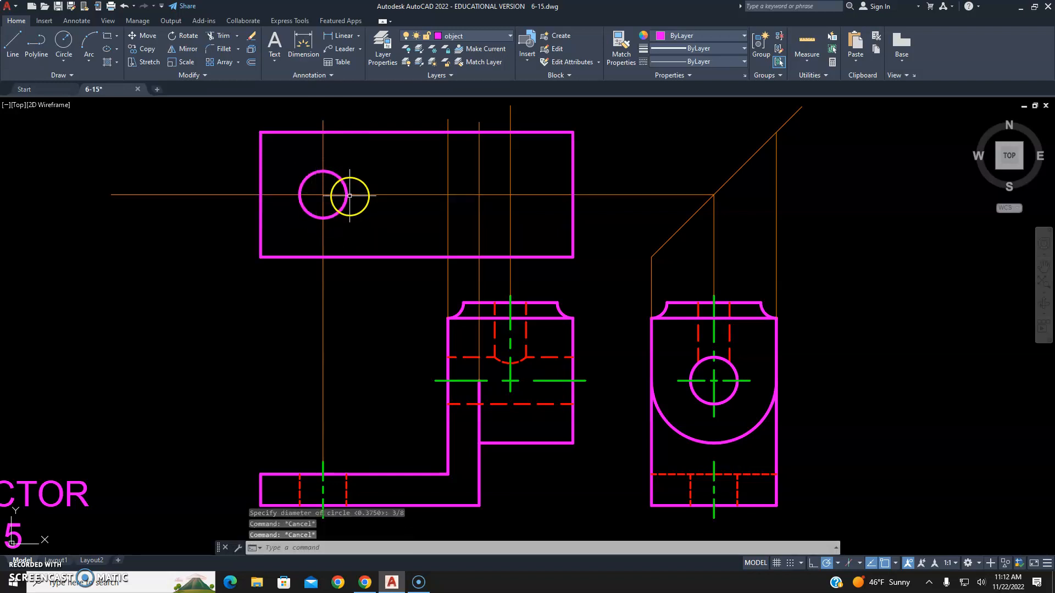
# - Copy the front view's horizontal hole hidden lines and centerline to the top view, from the right edge onto the center projection line
pyautogui.click(562, 347)
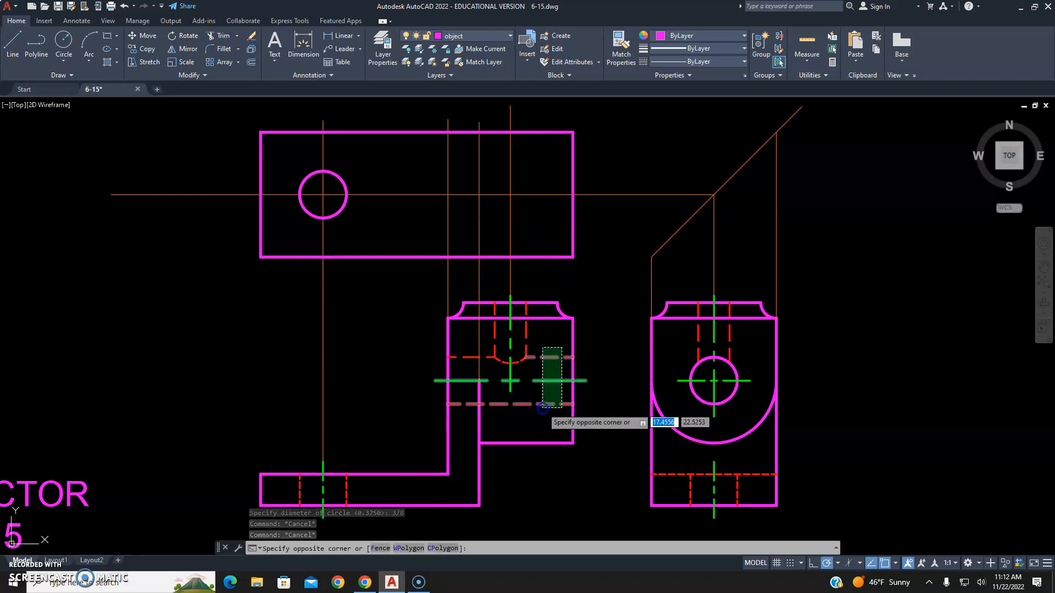
pyautogui.click(540, 405)
pyautogui.click(469, 350)
pyautogui.click(464, 383)
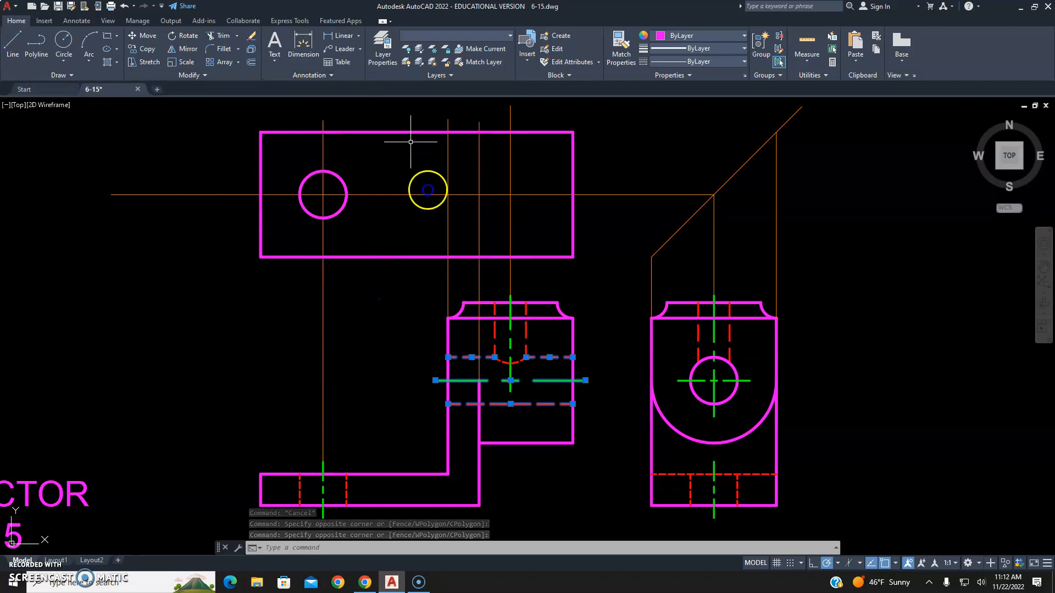
pyautogui.click(145, 48)
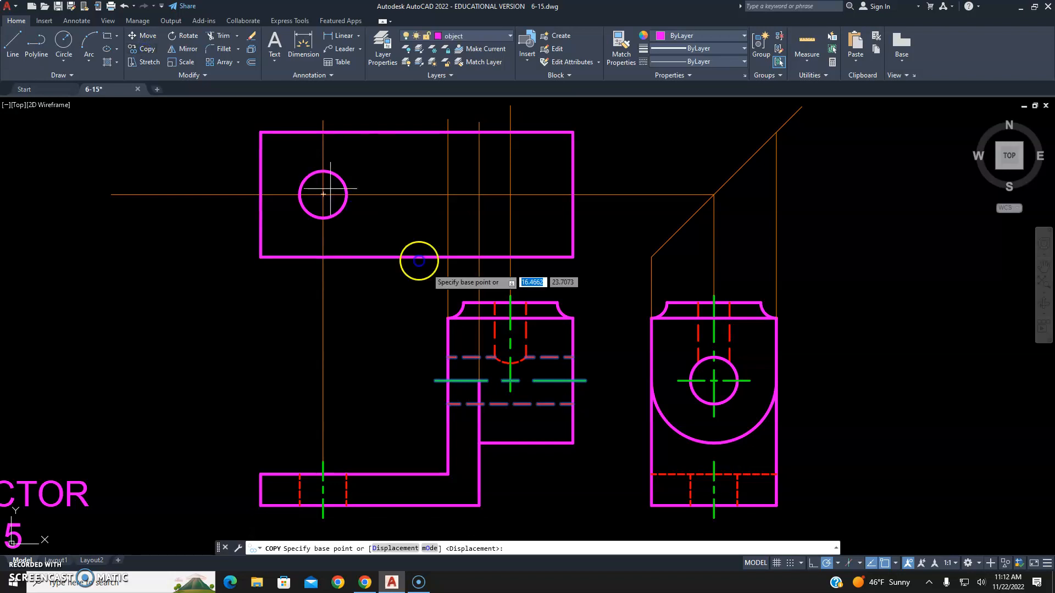
pyautogui.click(571, 380)
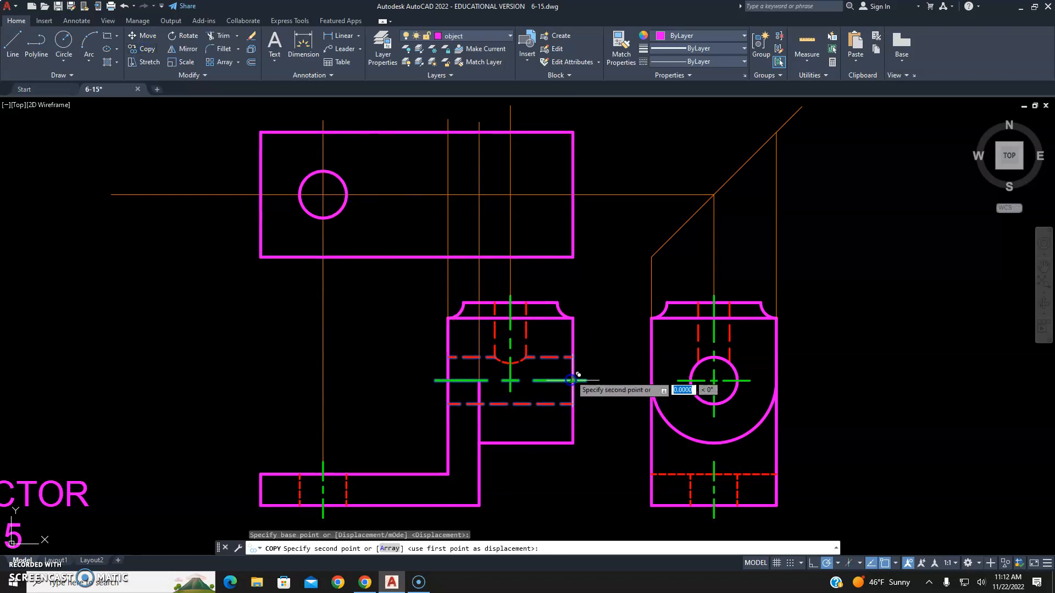
pyautogui.click(573, 195)
pyautogui.press('Escape')
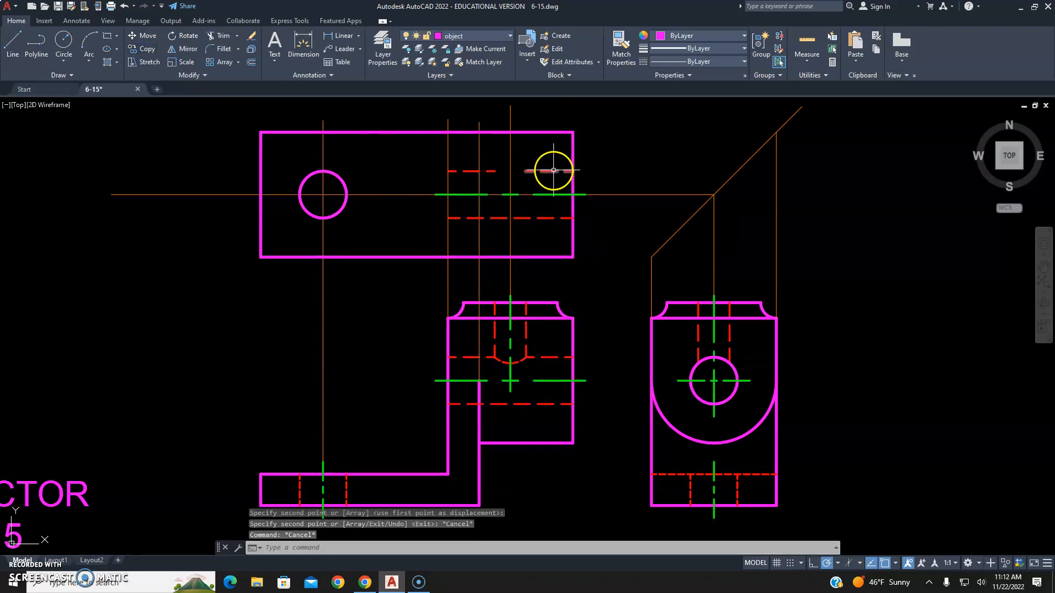
# - Delete the left segment of the copied upper hidden line in the top view
pyautogui.click(489, 171)
pyautogui.press('Delete')
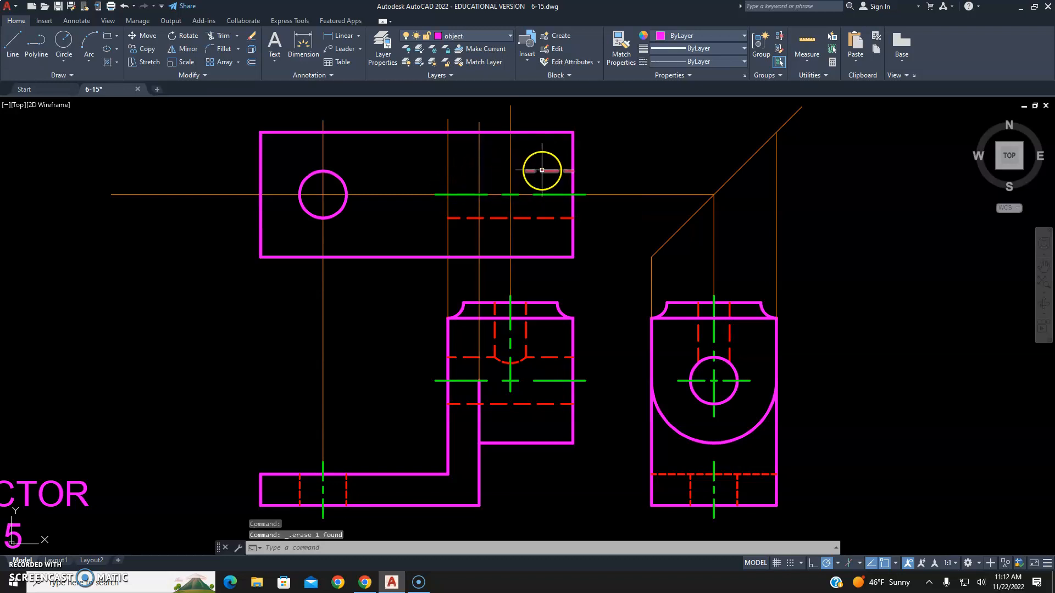
# - Stretch the upper horizontal hidden line in the top view so its left end meets the projection line of the upright's left face
pyautogui.click(541, 170)
pyautogui.click(526, 171)
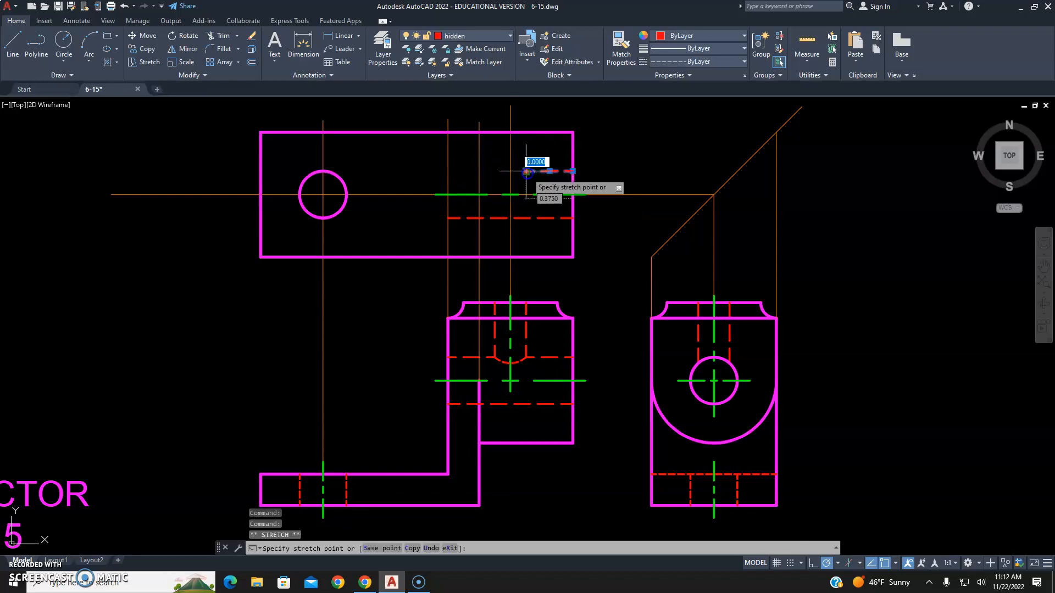
pyautogui.click(449, 171)
pyautogui.press('Escape')
pyautogui.press('Escape')
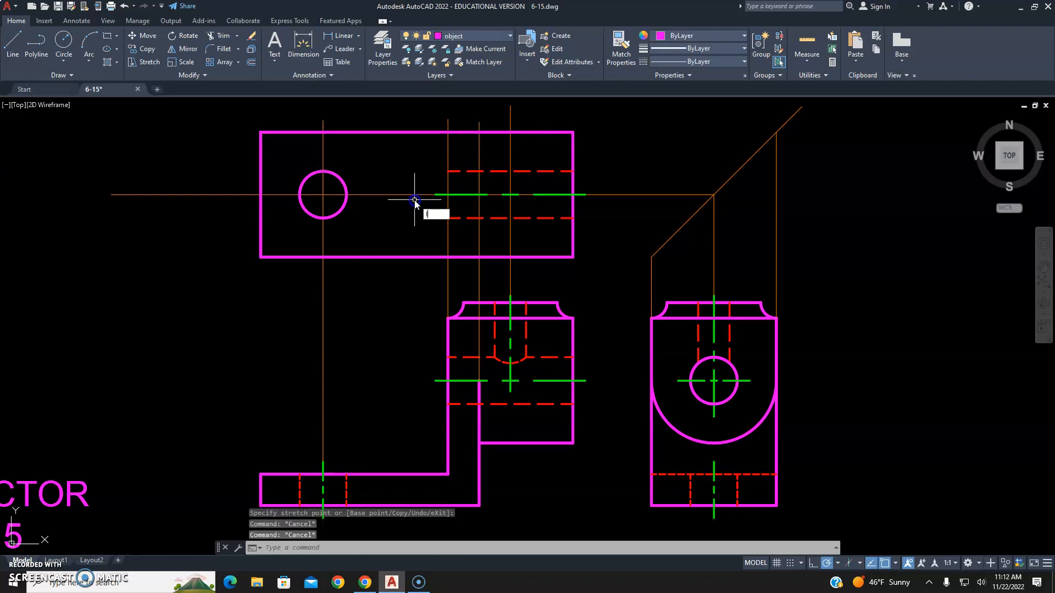
# - Draw a vertical object line in the top view from its lower edge to its upper edge along the projection line of the upright's left face
pyautogui.write('l')
pyautogui.press('Return')
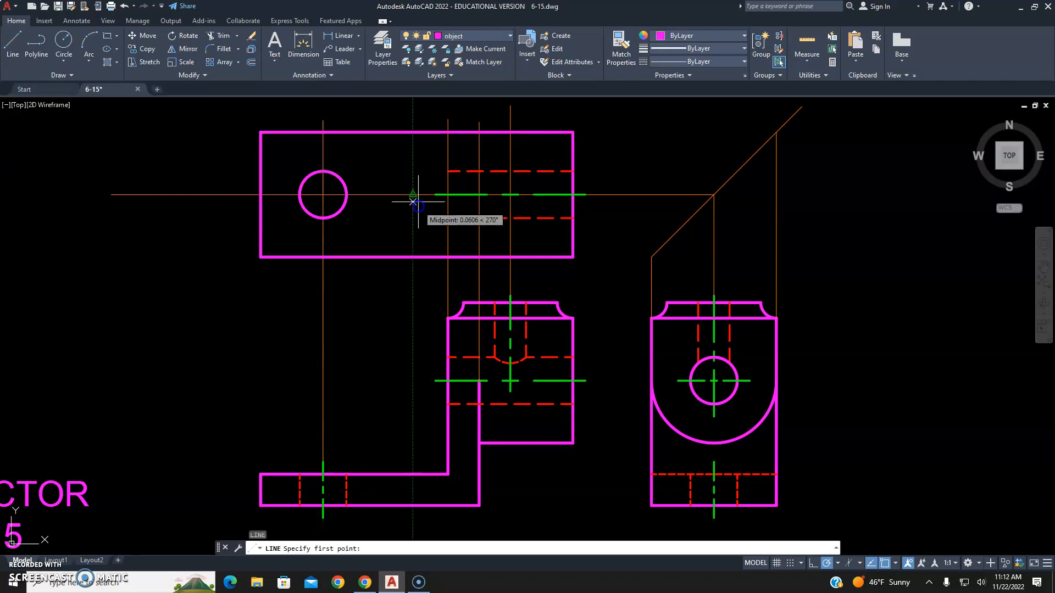
pyautogui.click(448, 257)
pyautogui.click(448, 132)
pyautogui.press('Escape')
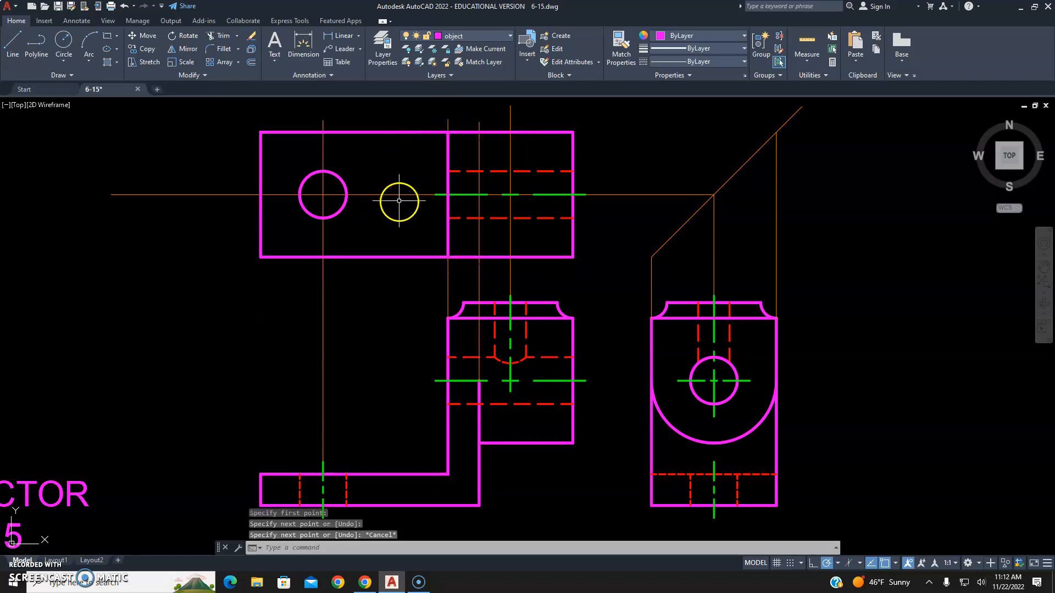
pyautogui.press('Escape')
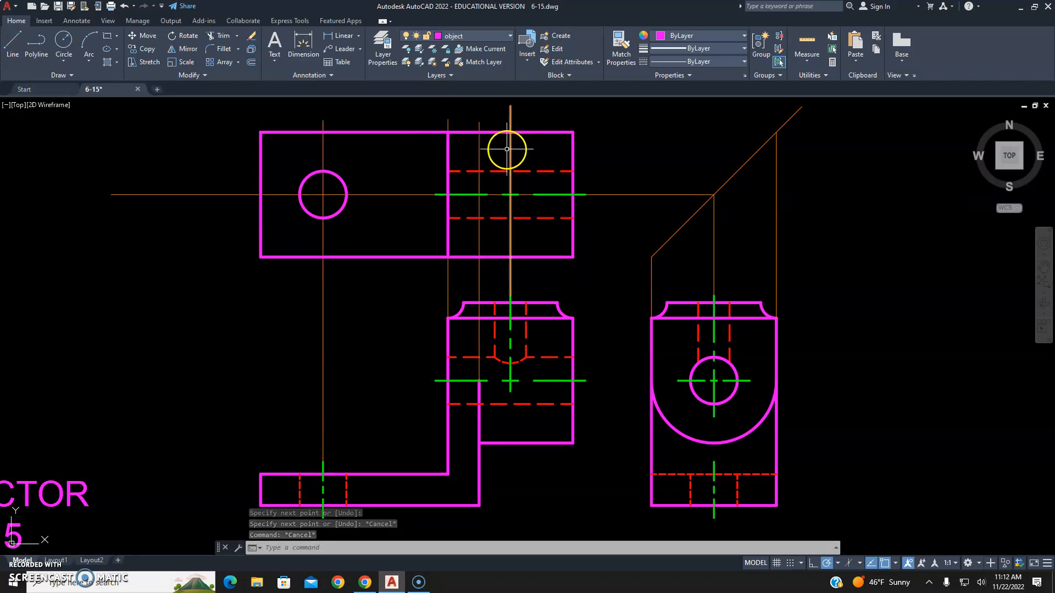
# - Draw a vertical line on the hidden layer across the top view, along the projection line of the upright's inner right face
pyautogui.click(479, 155)
pyautogui.press('Escape')
pyautogui.press('Escape')
pyautogui.click(474, 35)
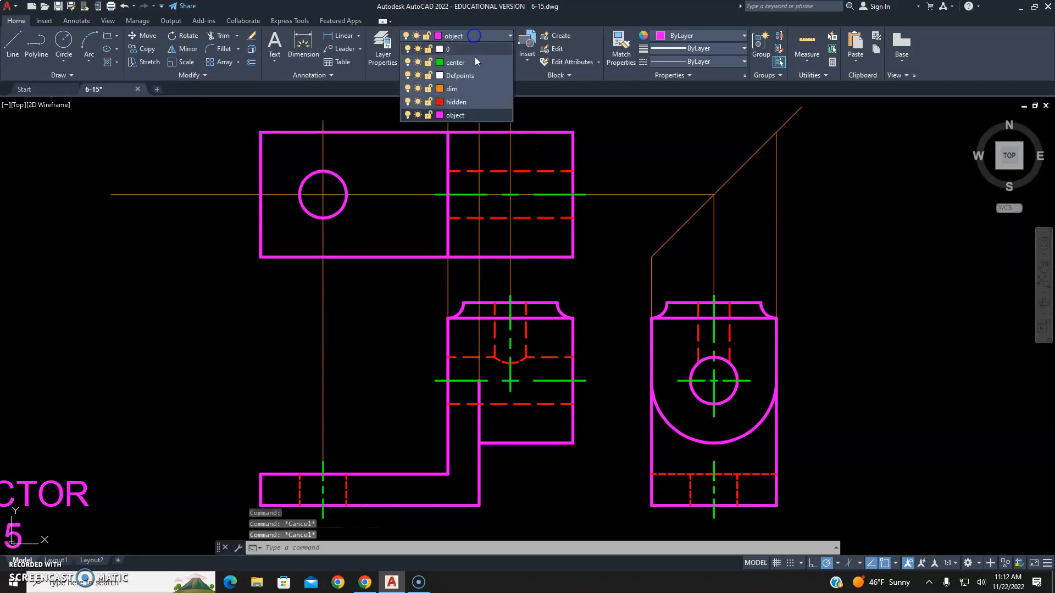
pyautogui.click(456, 103)
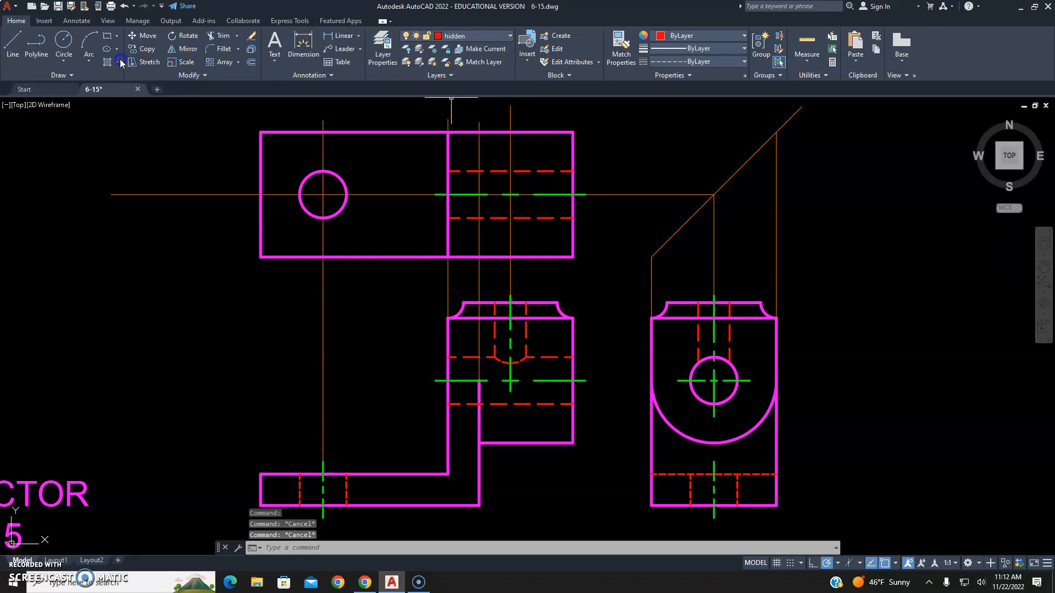
pyautogui.click(13, 44)
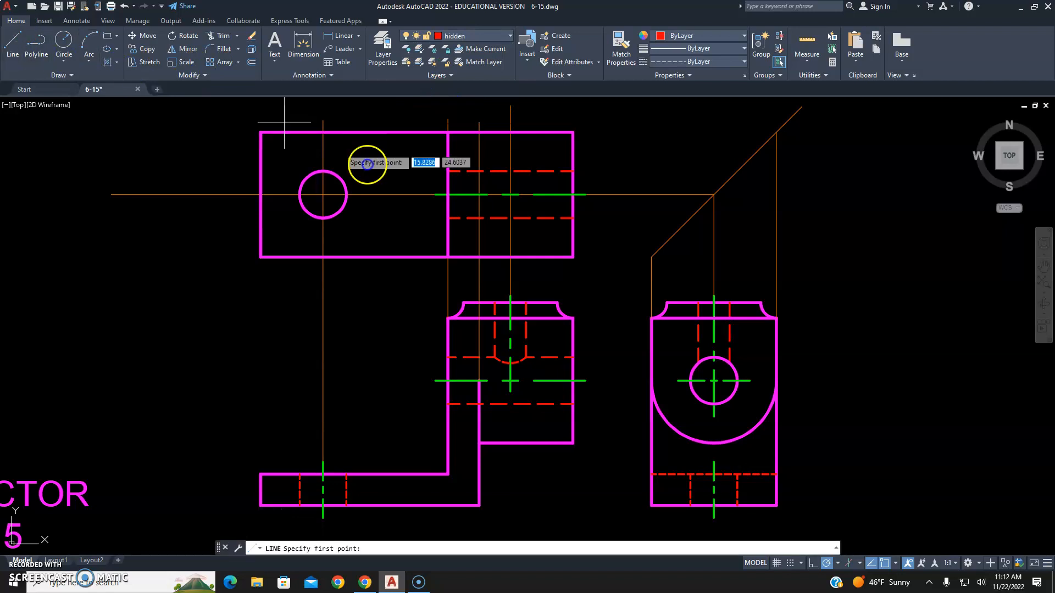
pyautogui.click(478, 257)
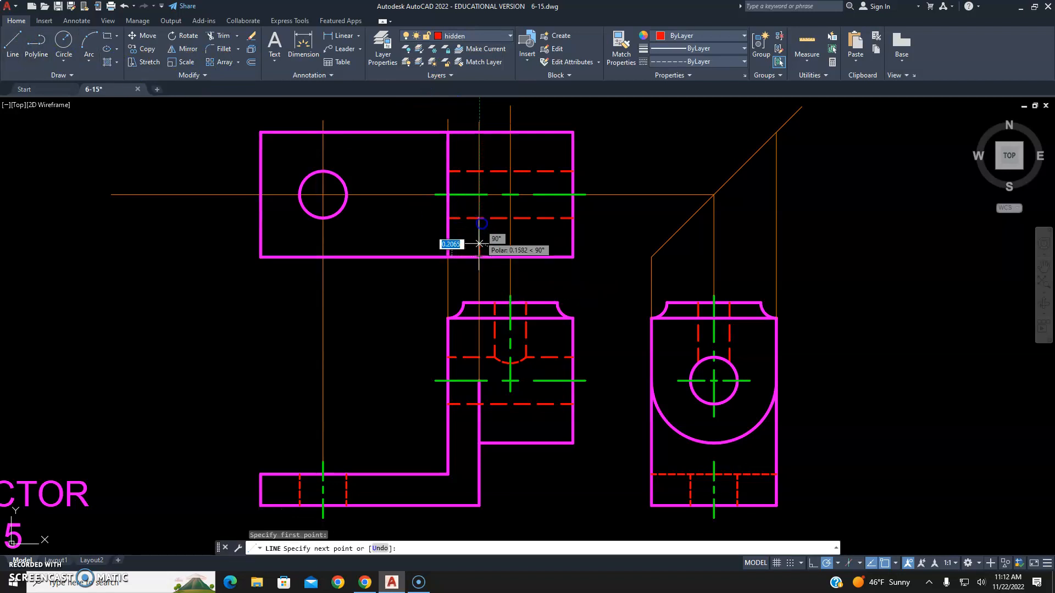
pyautogui.click(481, 131)
pyautogui.press('Escape')
pyautogui.press('Escape')
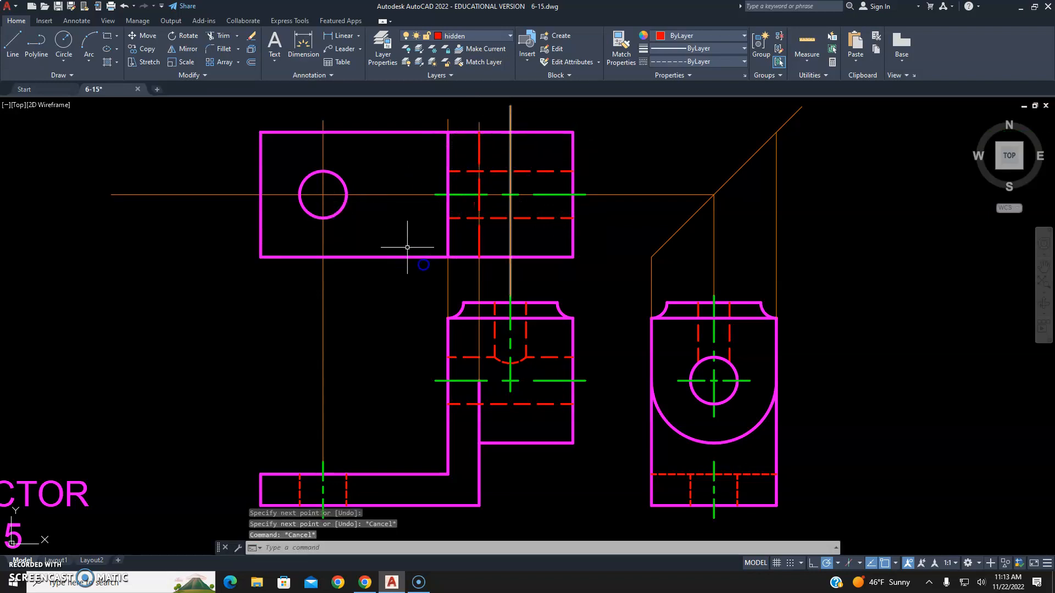
# - Draw a 3/4 diameter circle on the object layer in the top view, centered where the vertical hole's projection line crosses the horizontal centerline
pyautogui.click(444, 34)
pyautogui.click(460, 101)
pyautogui.click(64, 41)
pyautogui.click(512, 194)
pyautogui.press('Escape')
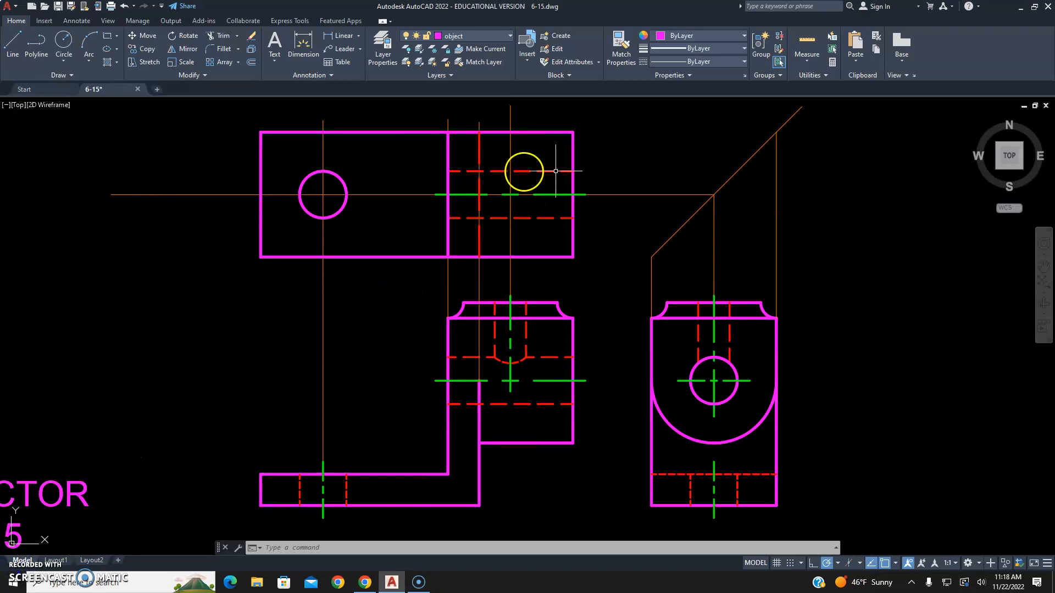
pyautogui.click(63, 42)
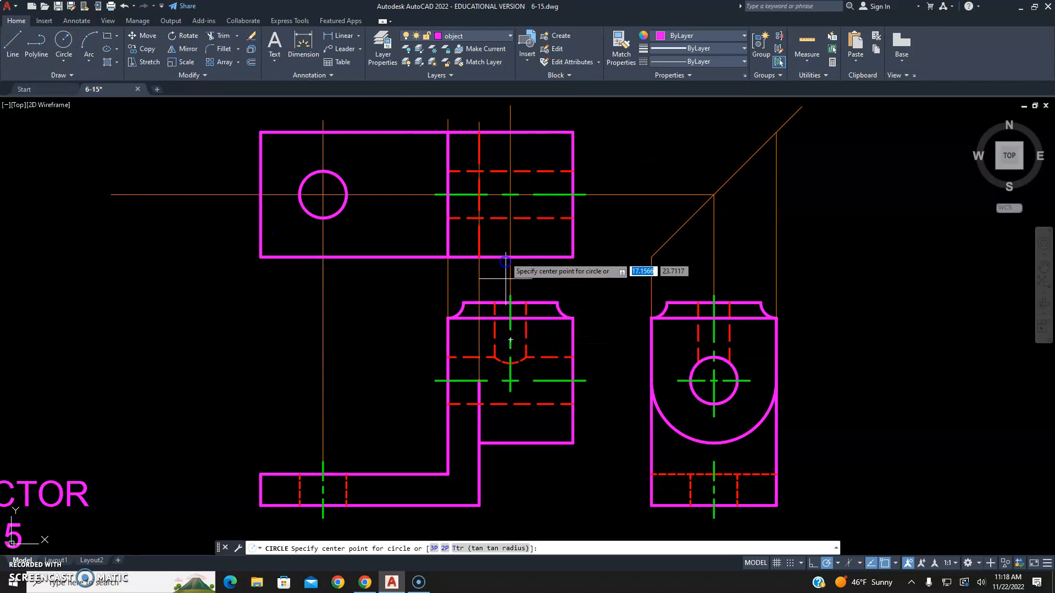
pyautogui.click(511, 195)
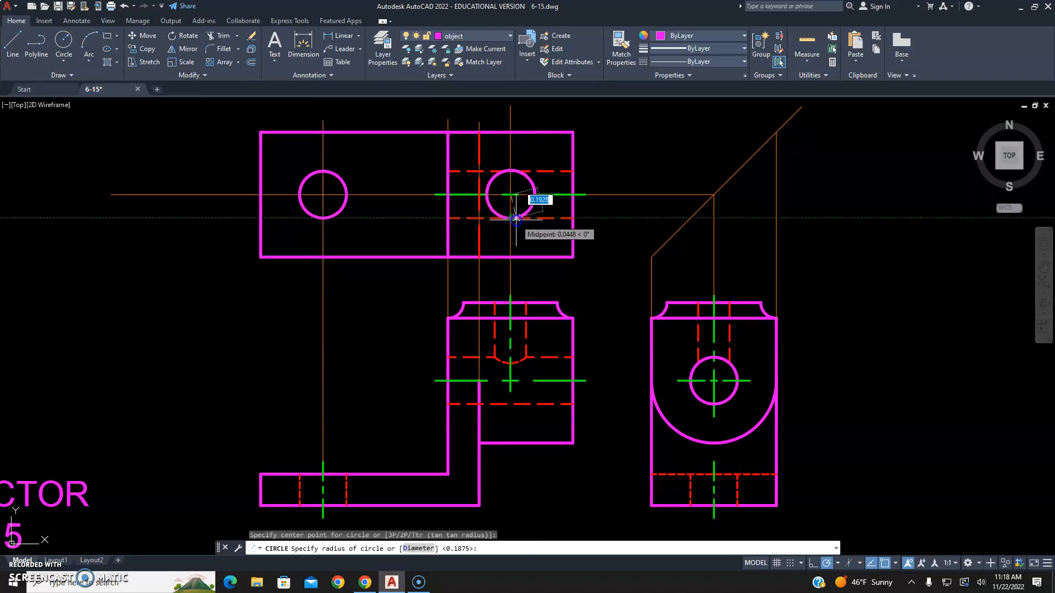
pyautogui.write('d')
pyautogui.press('Return')
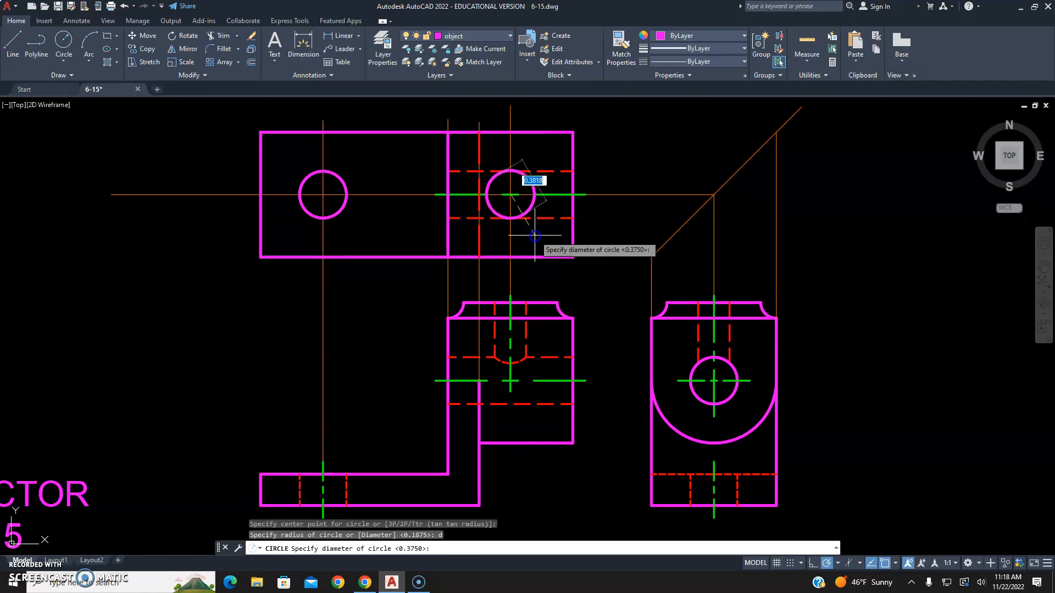
pyautogui.write('3/4')
pyautogui.press('Return')
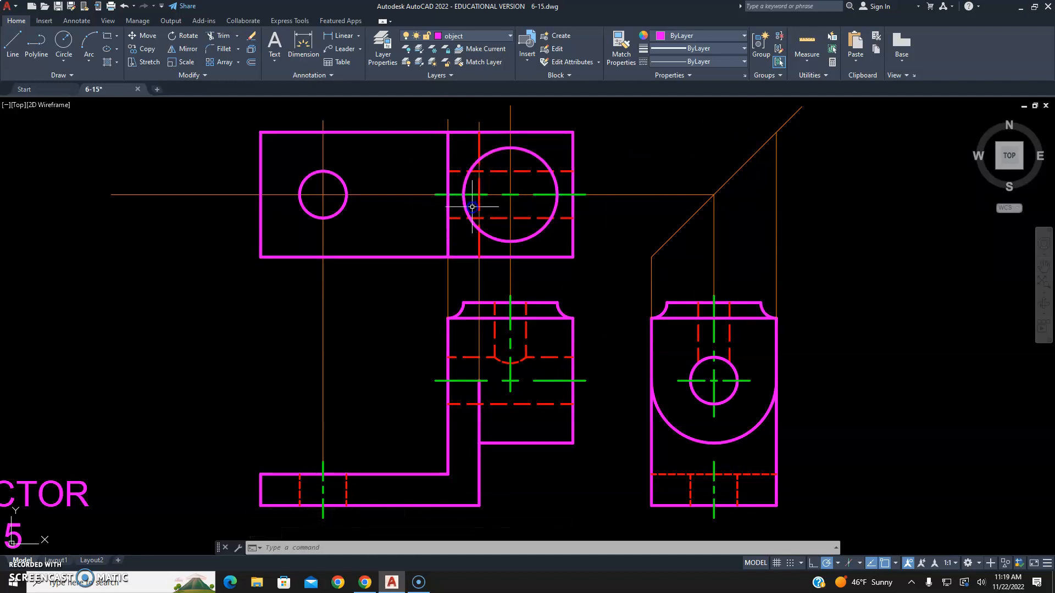
# - Draw a circle of radius .125 concentric with the 3/4 diameter circle in the top view
pyautogui.click(506, 190)
pyautogui.write('c')
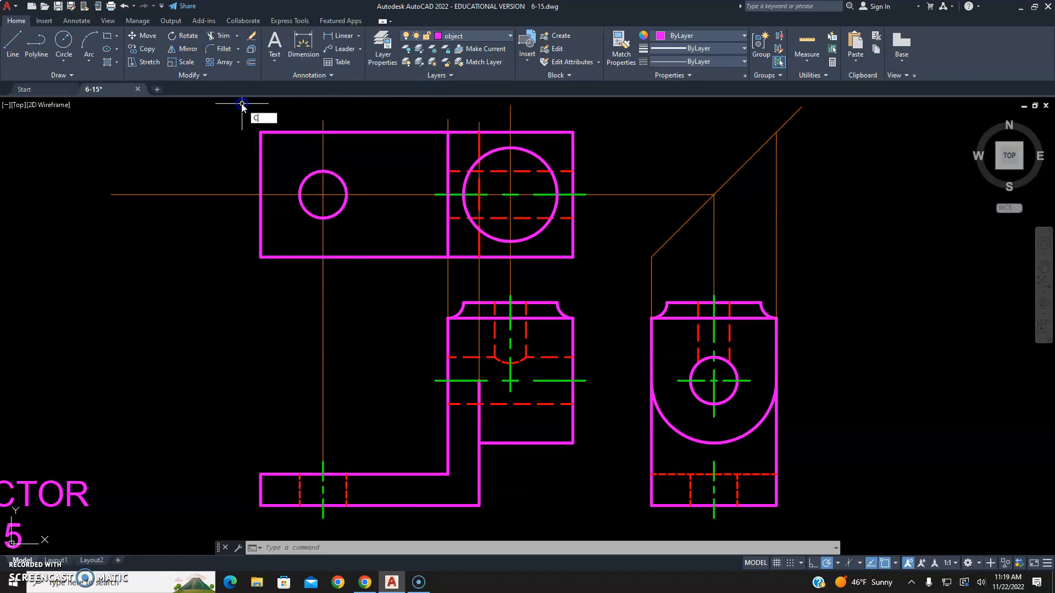
pyautogui.press('Return')
pyautogui.click(509, 195)
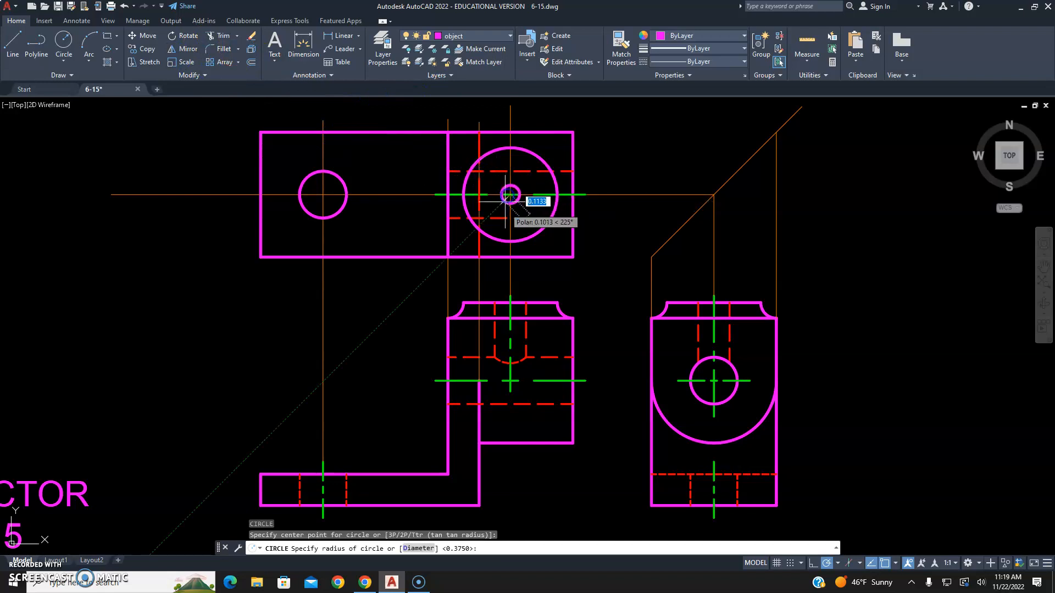
pyautogui.write('.125')
pyautogui.press('Return')
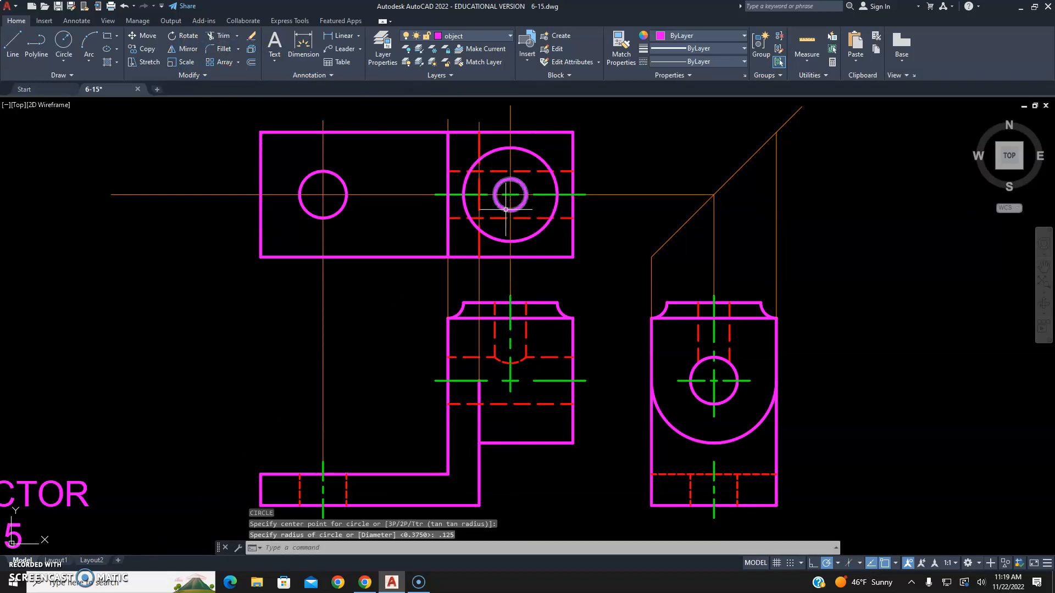
pyautogui.press('Escape')
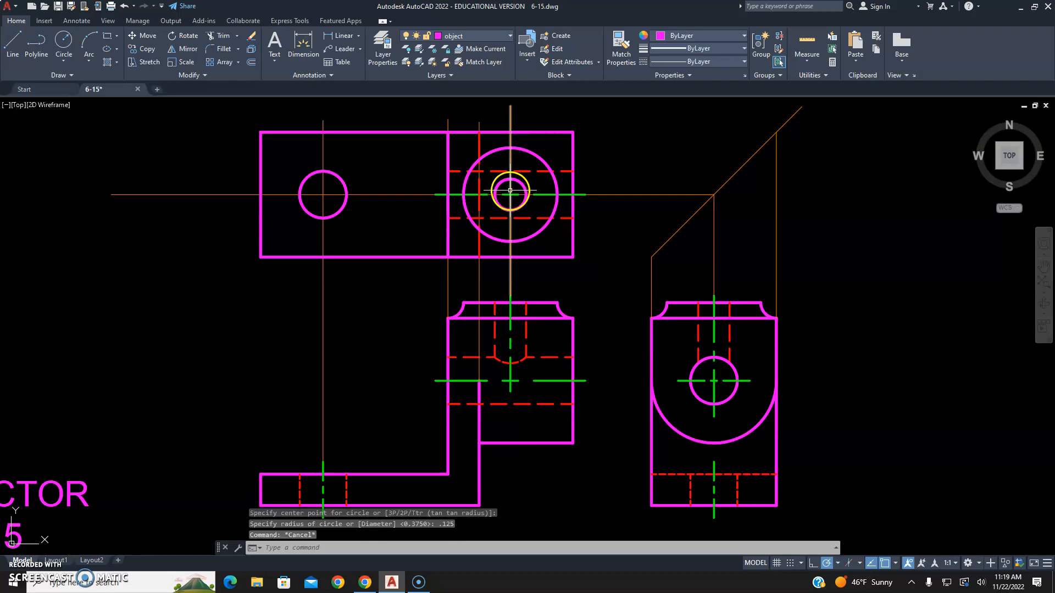
# - Offset the 3/4 diameter circle in the top view outward by .1
pyautogui.scroll(4, 510, 186)
pyautogui.scroll(-5, 504, 154)
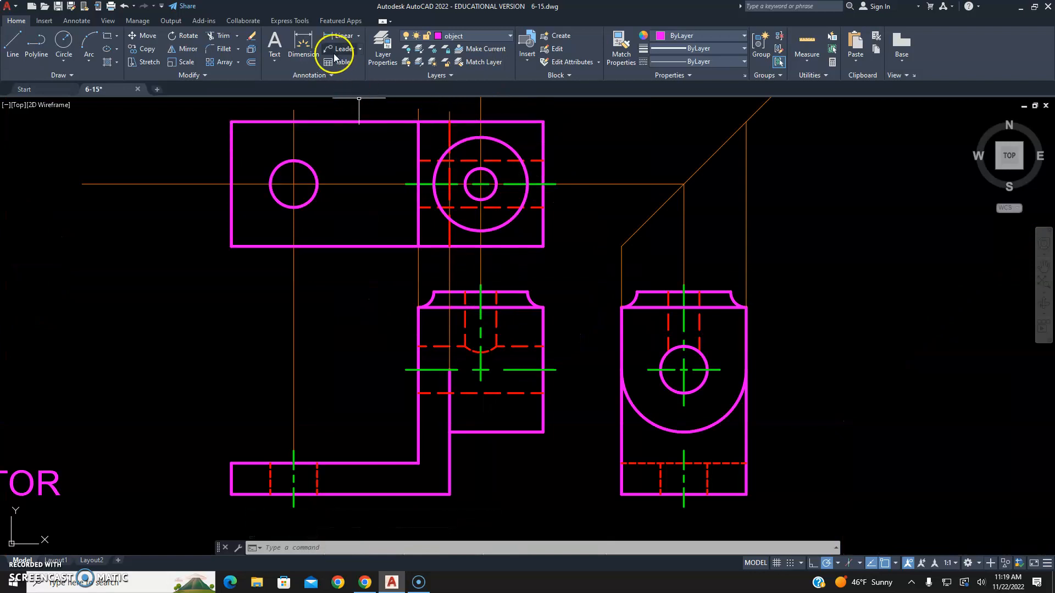
pyautogui.write('offset')
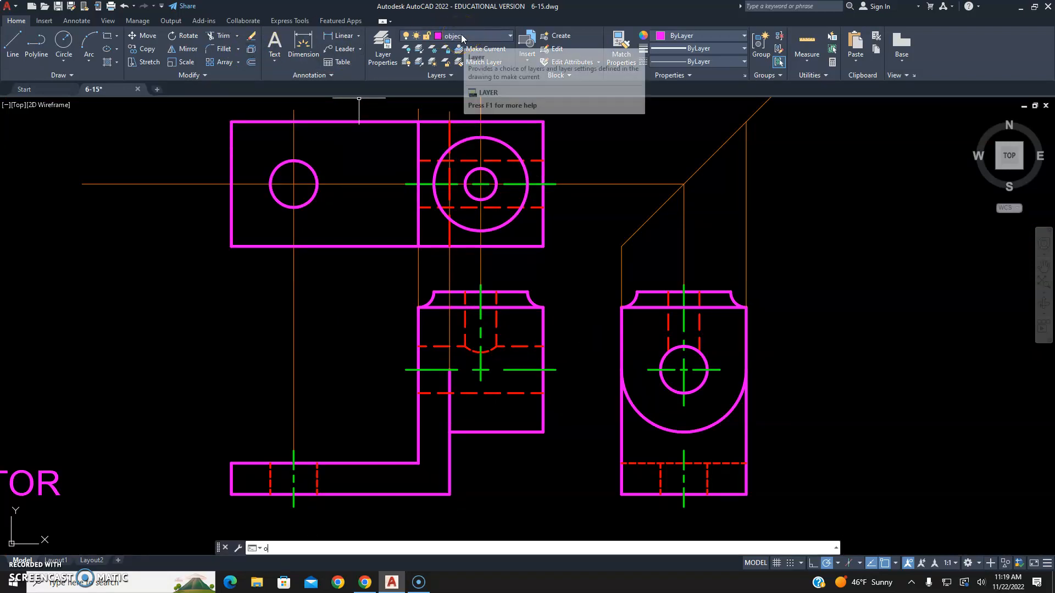
pyautogui.press('Return')
pyautogui.write('.')
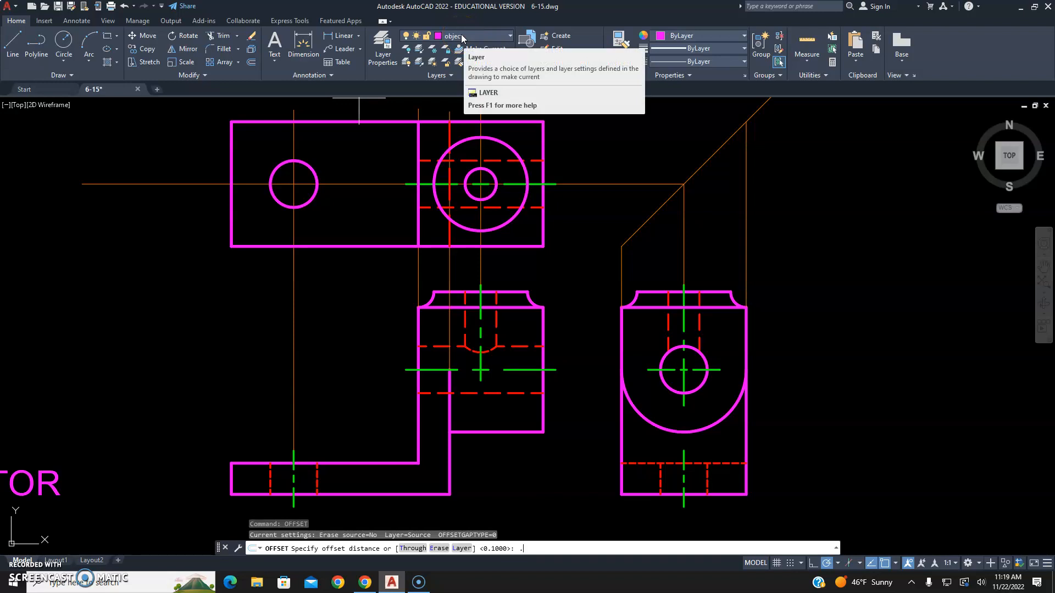
pyautogui.write('1')
pyautogui.press('Return')
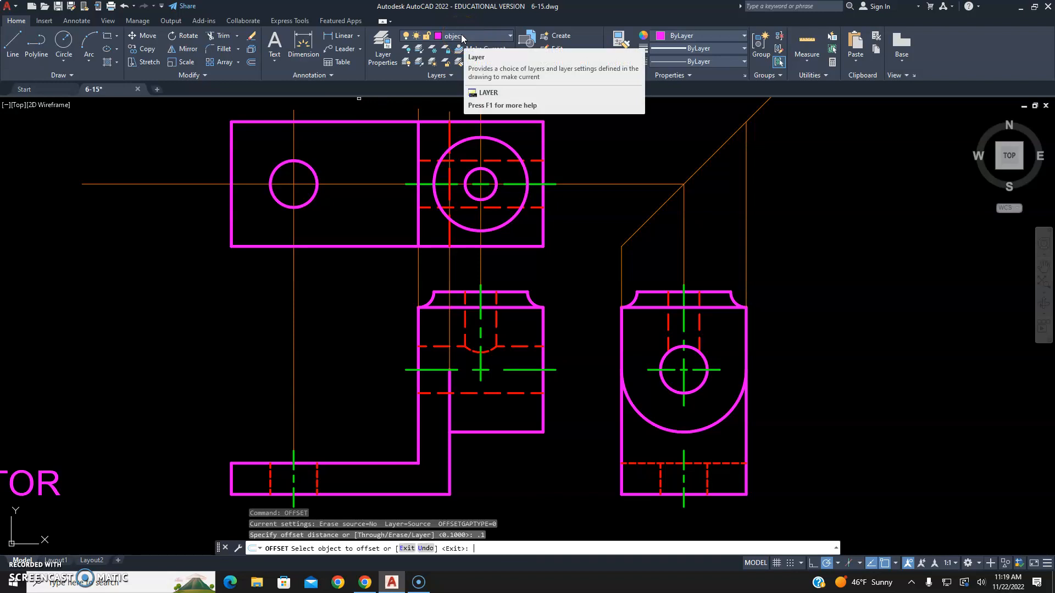
pyautogui.click(494, 136)
pyautogui.click(507, 141)
pyautogui.click(529, 138)
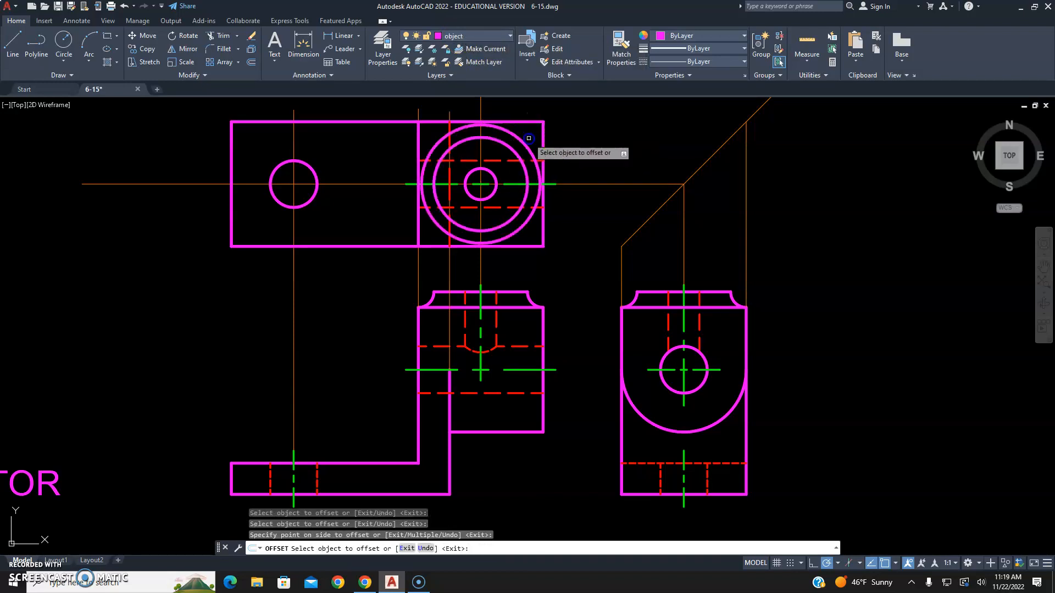
pyautogui.press('Escape')
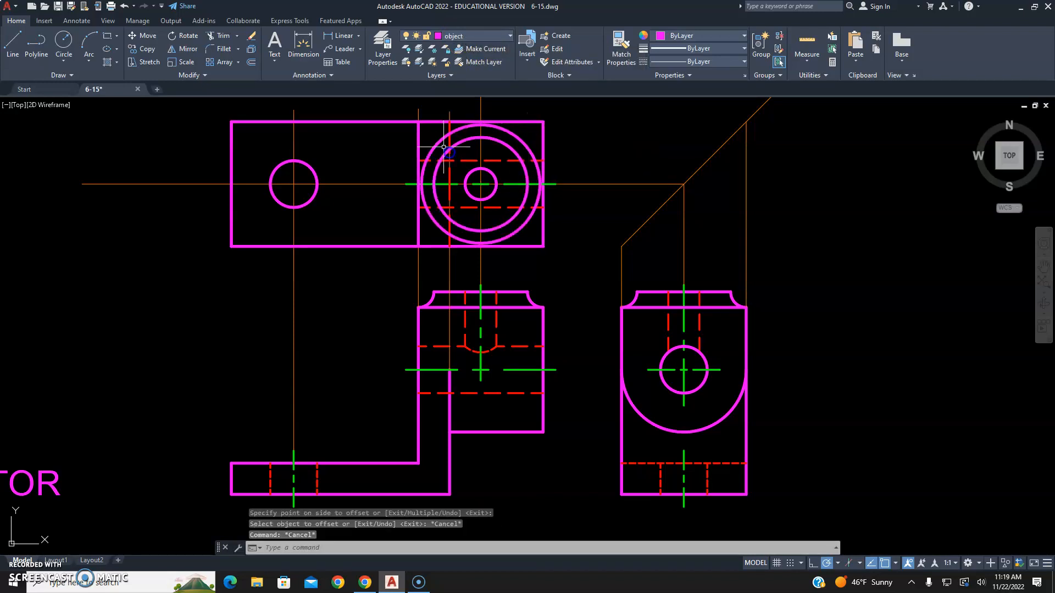
# - Draw a vertical line on the center layer between the offset circle's upper and lower quadrants and delete the offset circle
pyautogui.click(455, 36)
pyautogui.click(456, 61)
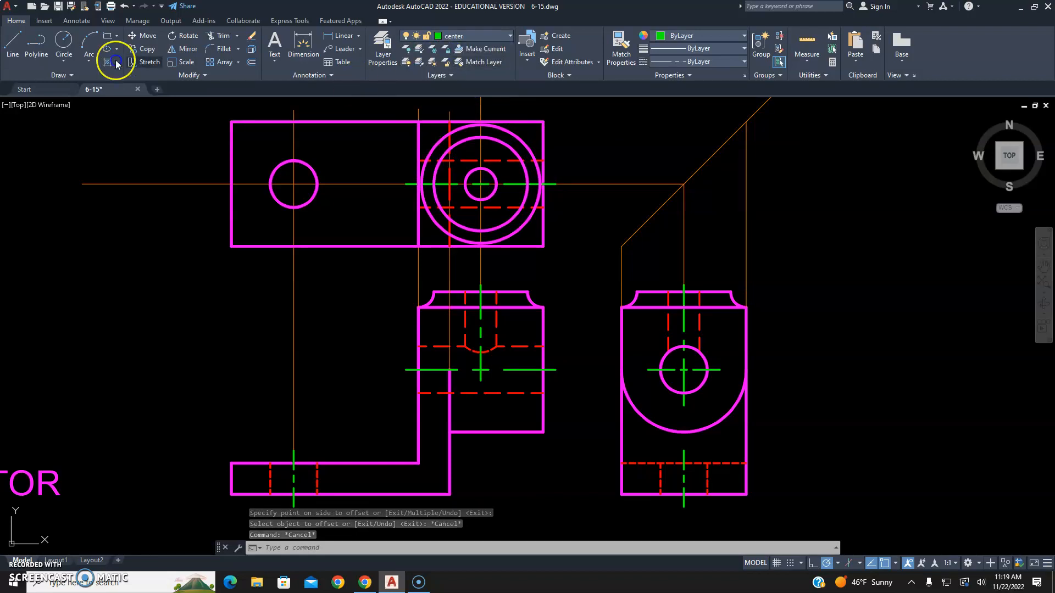
pyautogui.click(13, 43)
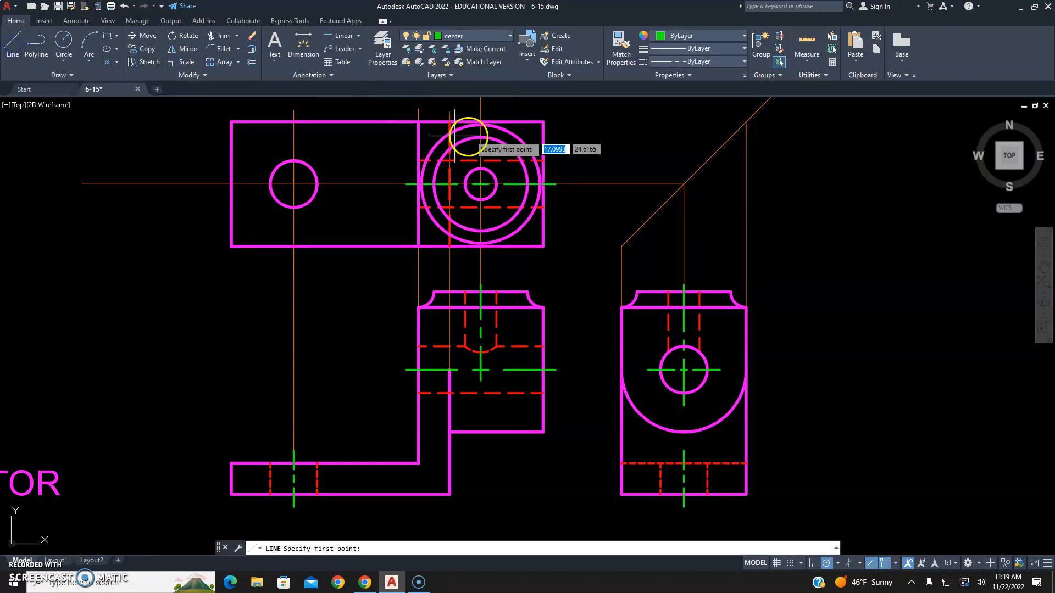
pyautogui.click(482, 125)
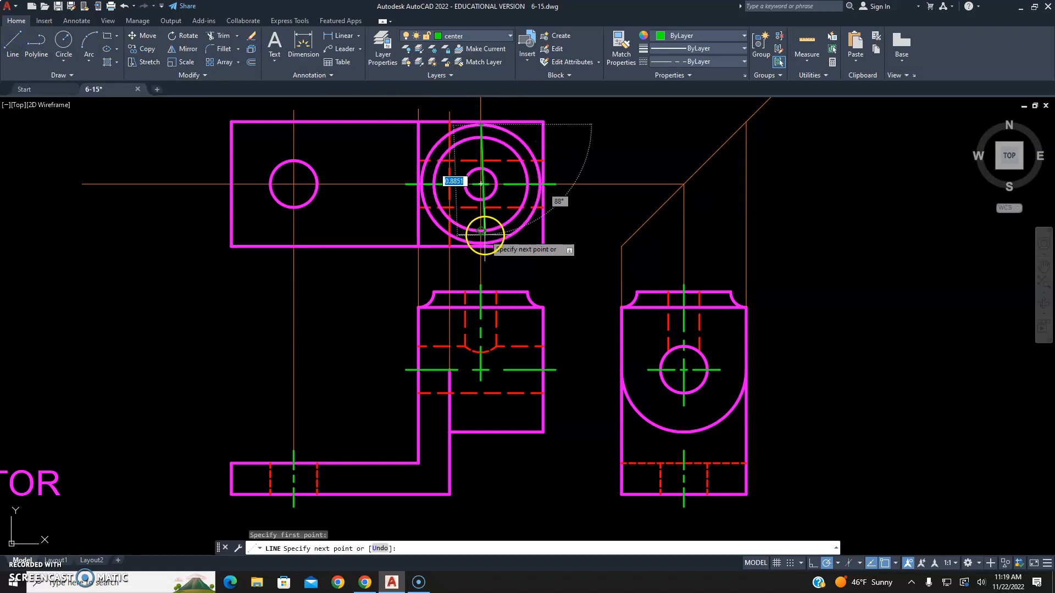
pyautogui.press('Escape')
pyautogui.press('Escape')
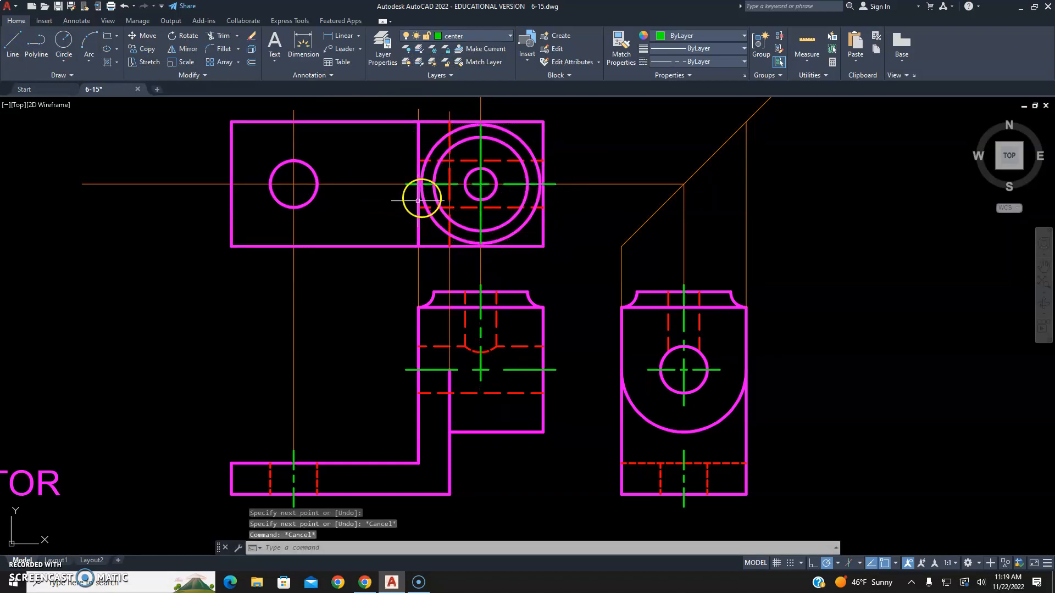
pyautogui.click(435, 223)
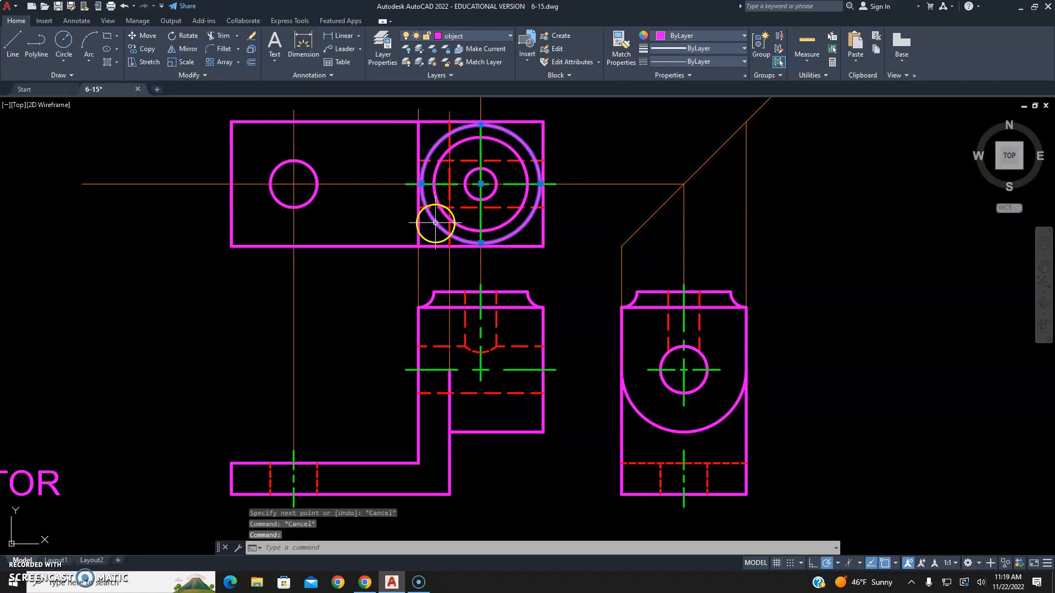
pyautogui.press('Delete')
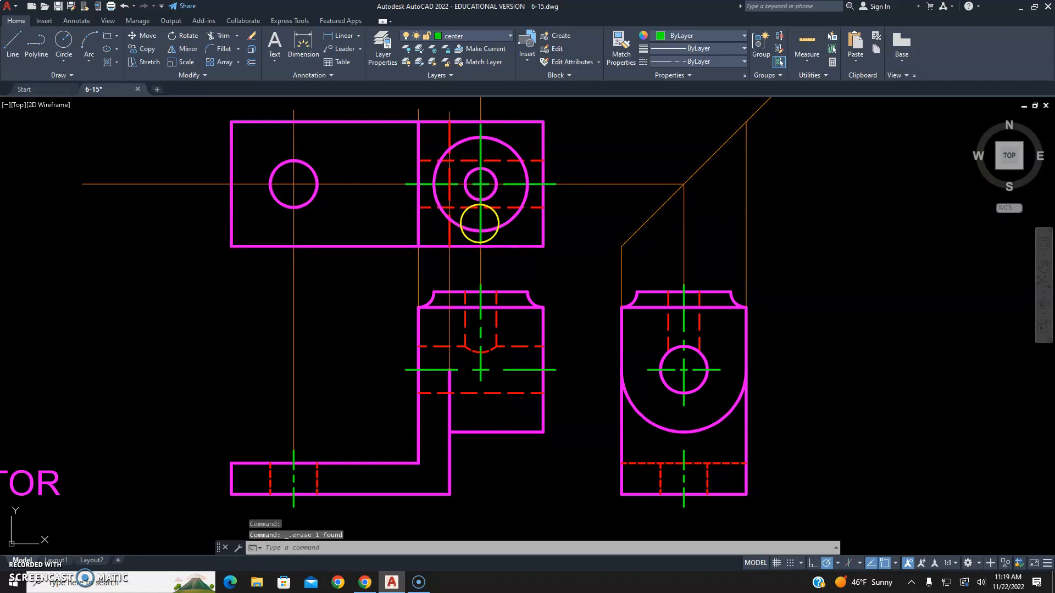
# - Set the linetype scale of the vertical centerline through the concentric circles to .4
pyautogui.click(480, 224)
pyautogui.rightClick(481, 226)
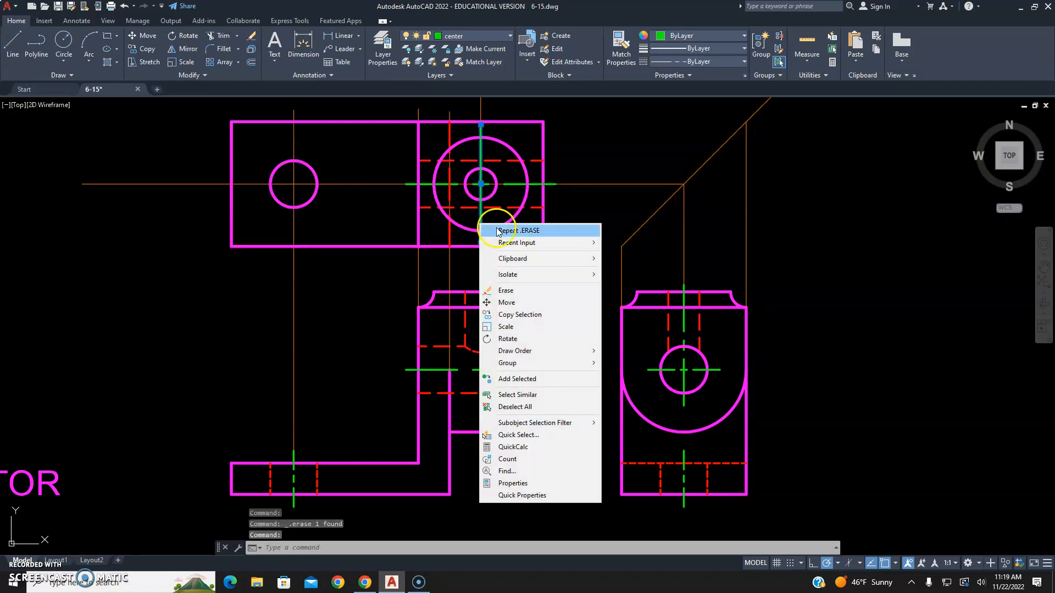
pyautogui.click(513, 484)
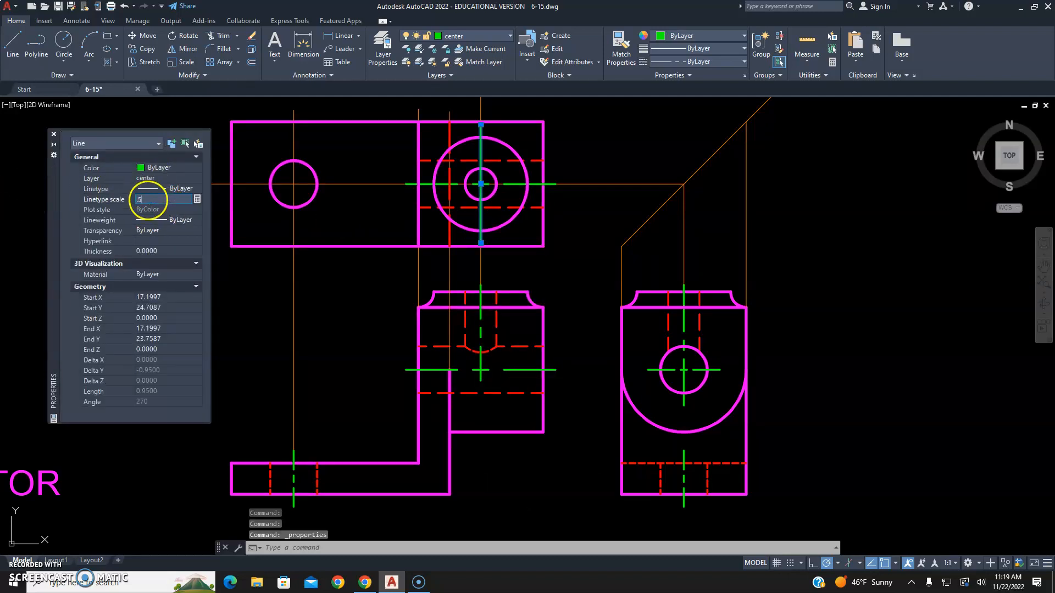
pyautogui.click(148, 200)
pyautogui.write('.4')
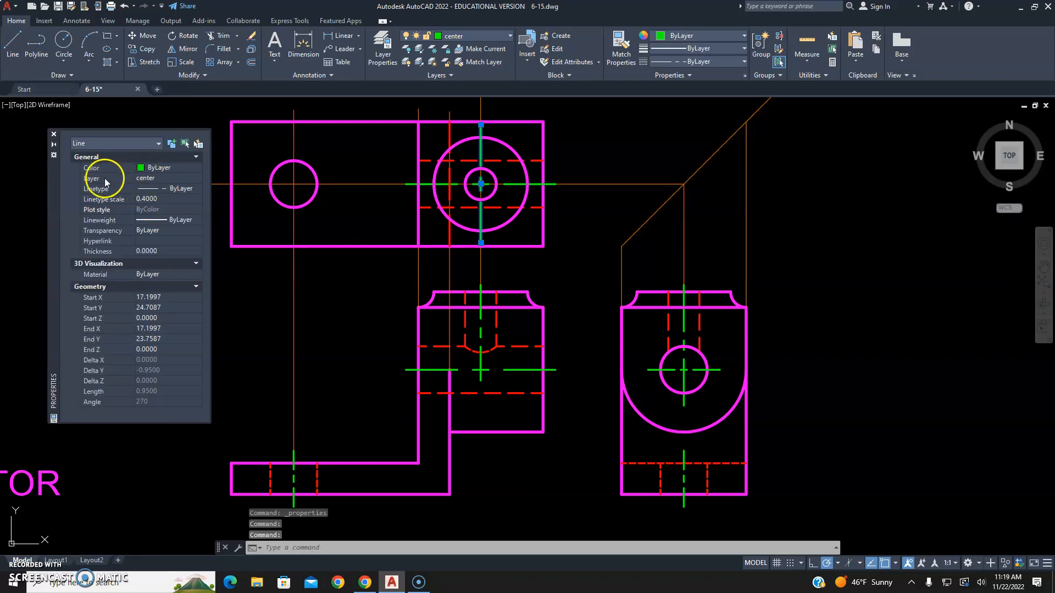
pyautogui.click(54, 136)
pyautogui.press('Escape')
pyautogui.press('Escape')
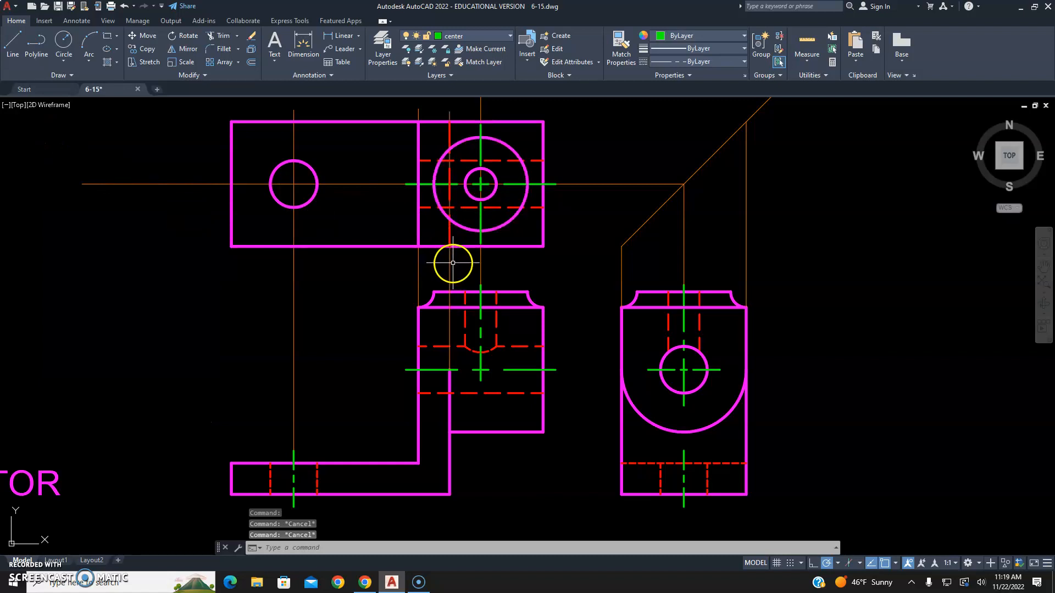
# - Delete the three vertical projection lines running between the front view's raised block and the top view
pyautogui.click(493, 262)
pyautogui.click(445, 265)
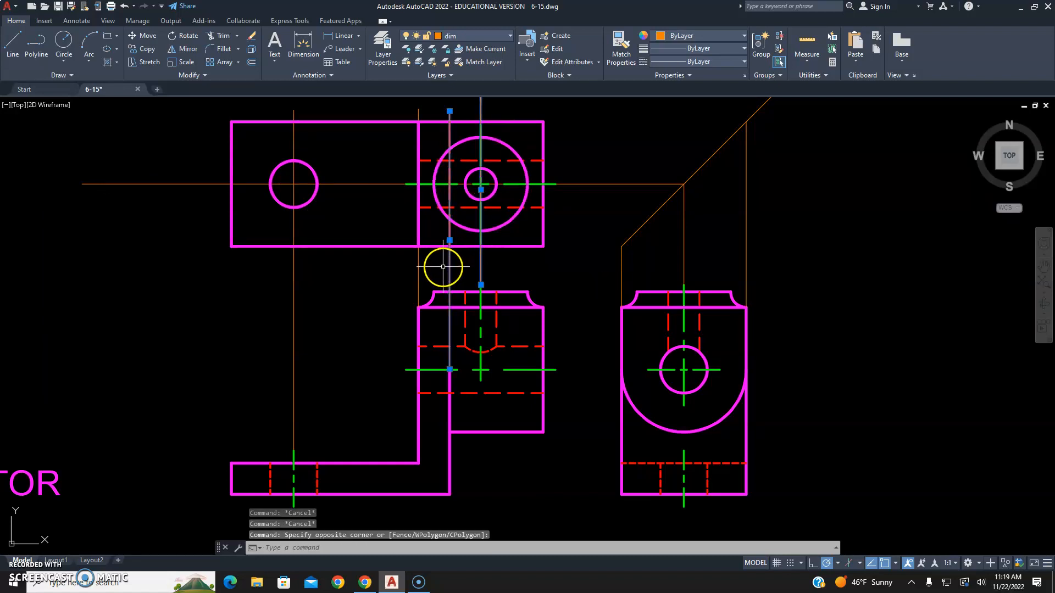
pyautogui.press('Delete')
pyautogui.click(422, 266)
pyautogui.click(403, 266)
pyautogui.press('Delete')
# - Set the linetype scale of the vertical hidden line in the top view to .3
pyautogui.click(448, 236)
pyautogui.click(449, 235)
pyautogui.click(450, 237)
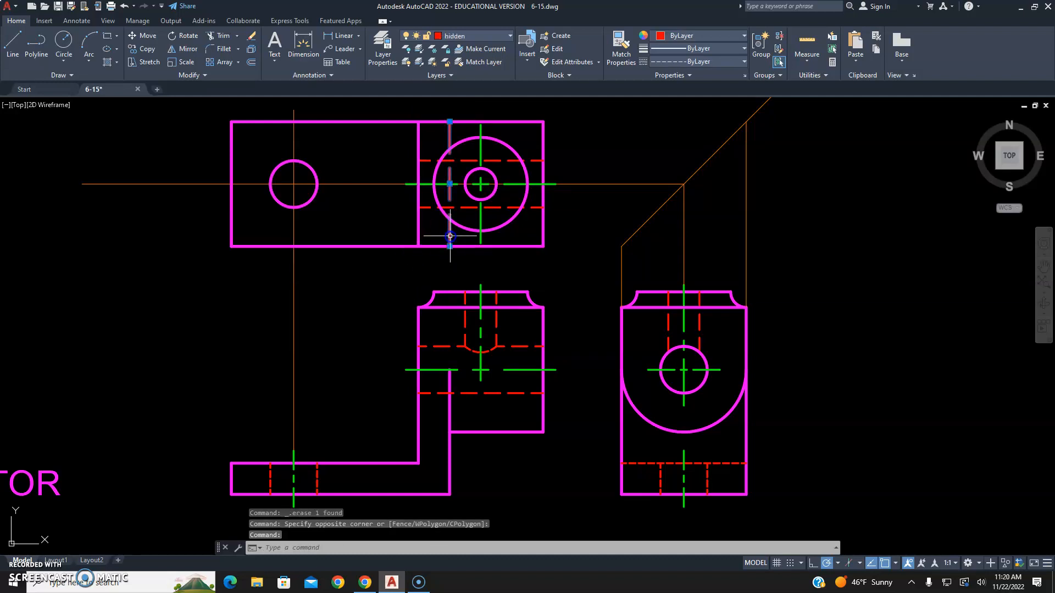
pyautogui.rightClick(450, 236)
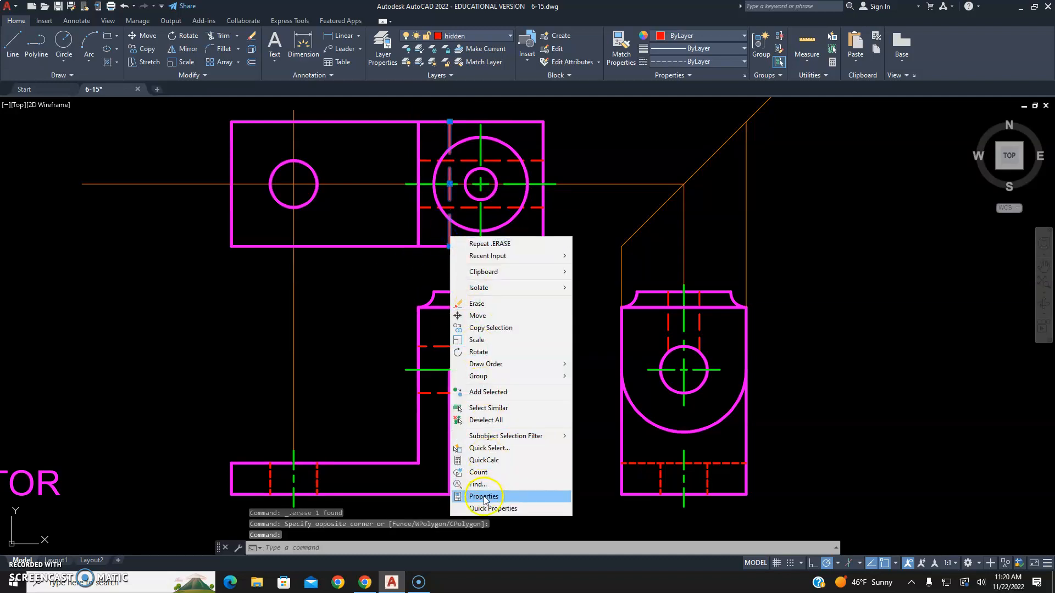
pyautogui.click(484, 496)
pyautogui.click(144, 199)
pyautogui.write('.')
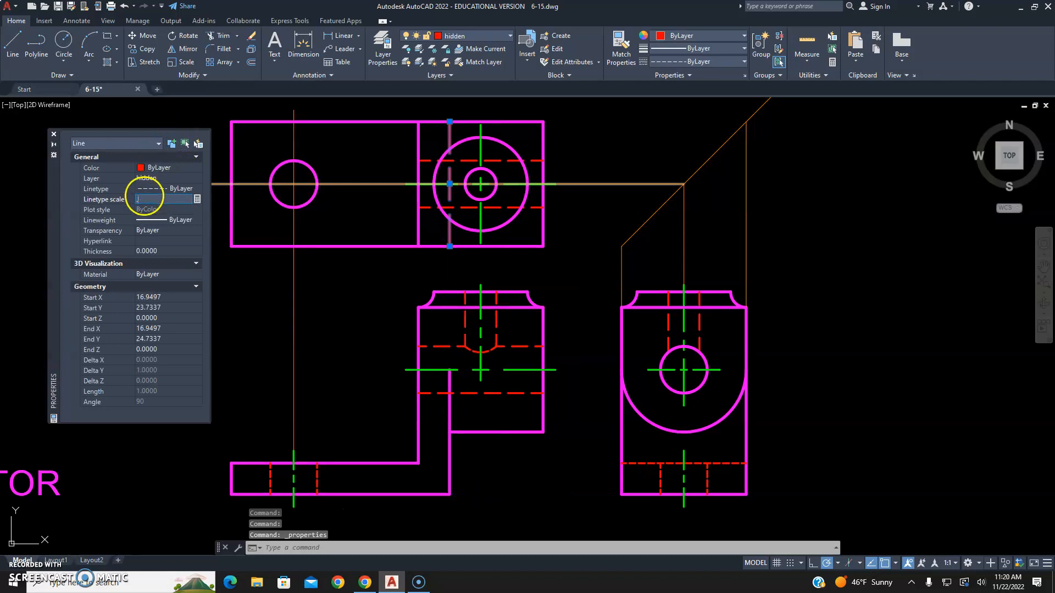
pyautogui.write('3')
pyautogui.press('Return')
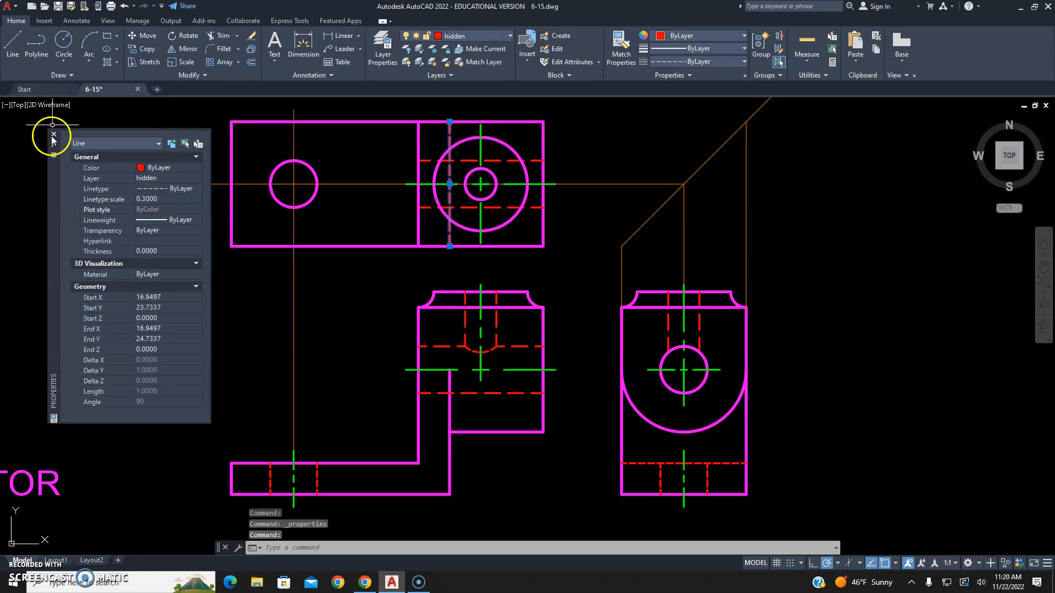
pyautogui.click(54, 135)
pyautogui.press('Escape')
pyautogui.press('Escape')
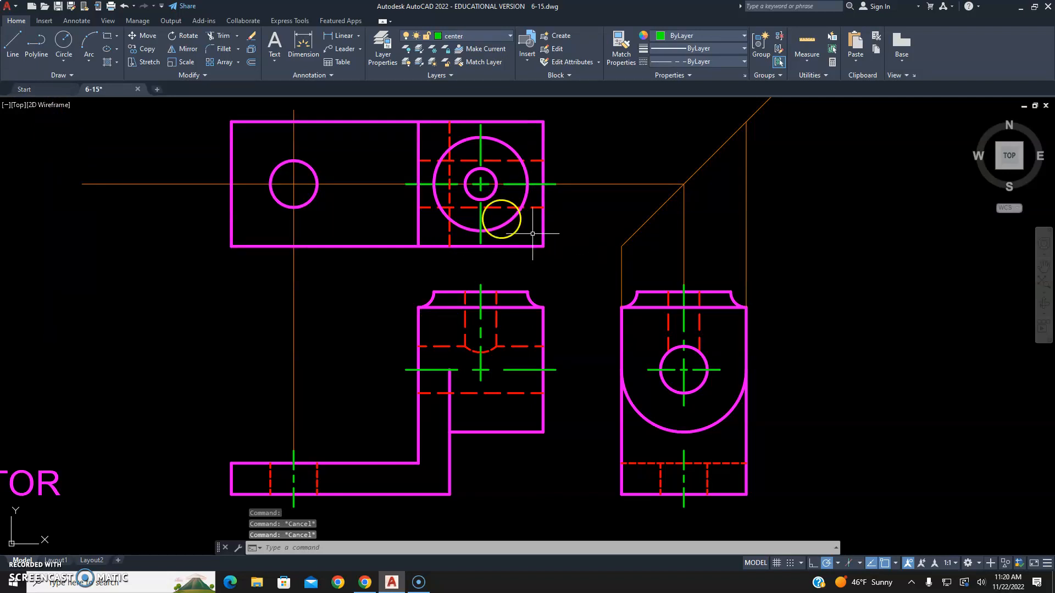
# - Check where the top view's hidden lines cross and set the vertical hidden line's linetype scale to .4
pyautogui.scroll(6, 532, 234)
pyautogui.scroll(-5, 506, 299)
pyautogui.scroll(2, 510, 334)
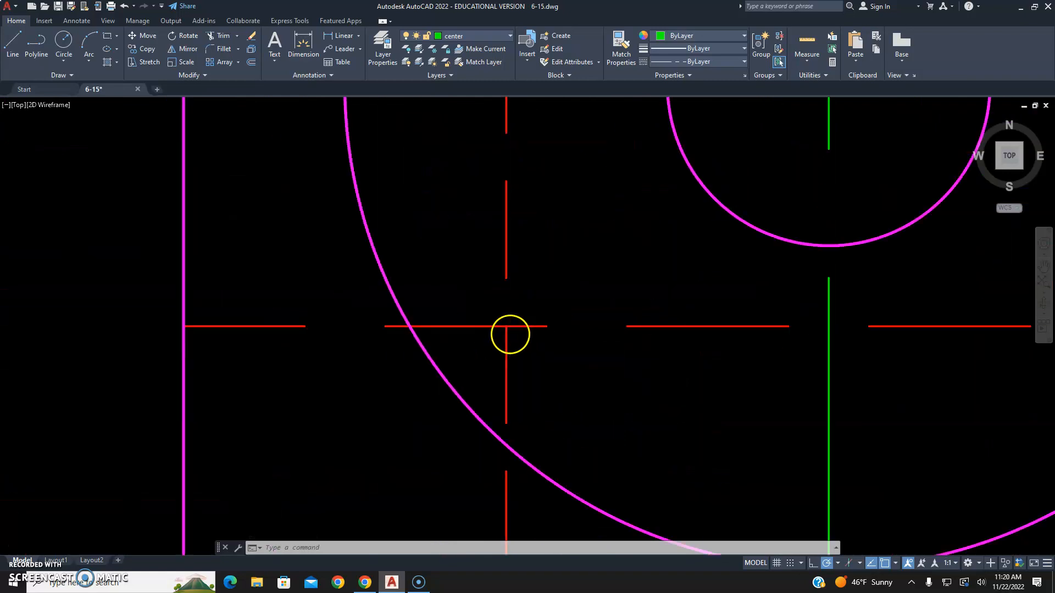
pyautogui.scroll(2, 509, 334)
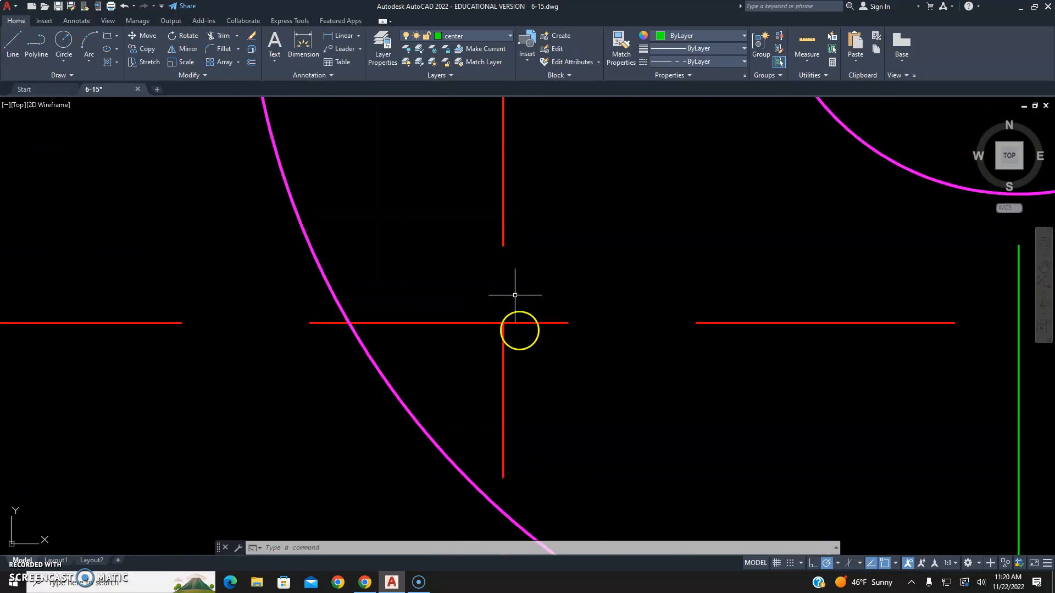
pyautogui.scroll(-3, 512, 254)
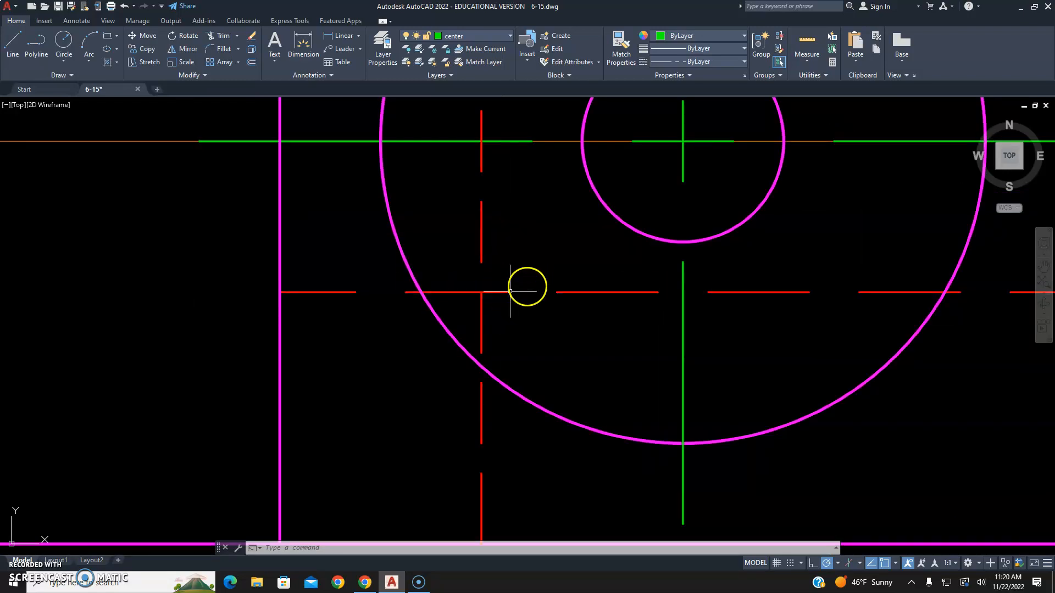
pyautogui.click(481, 240)
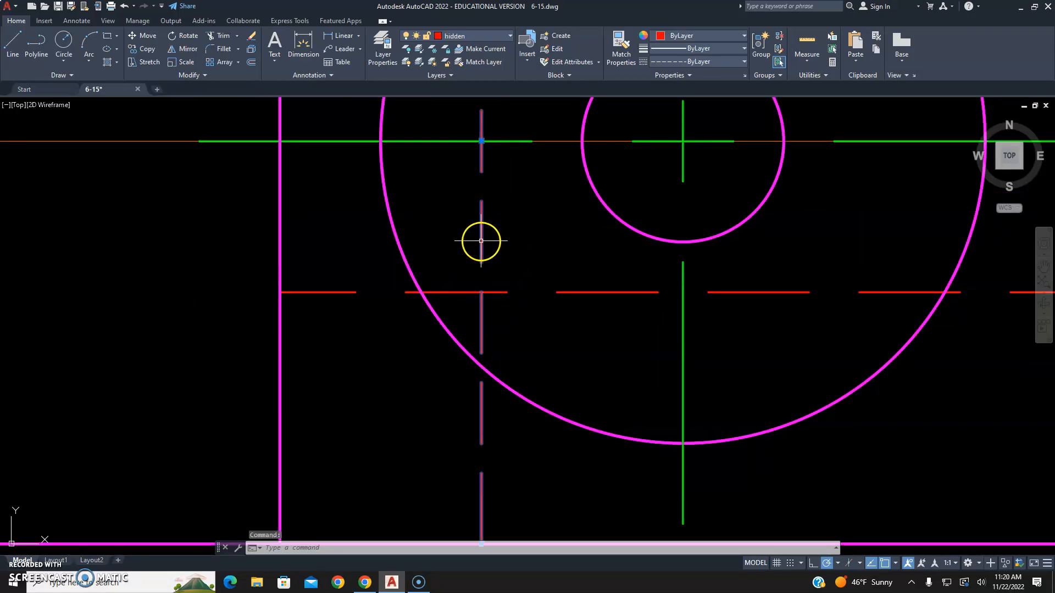
pyautogui.rightClick(482, 241)
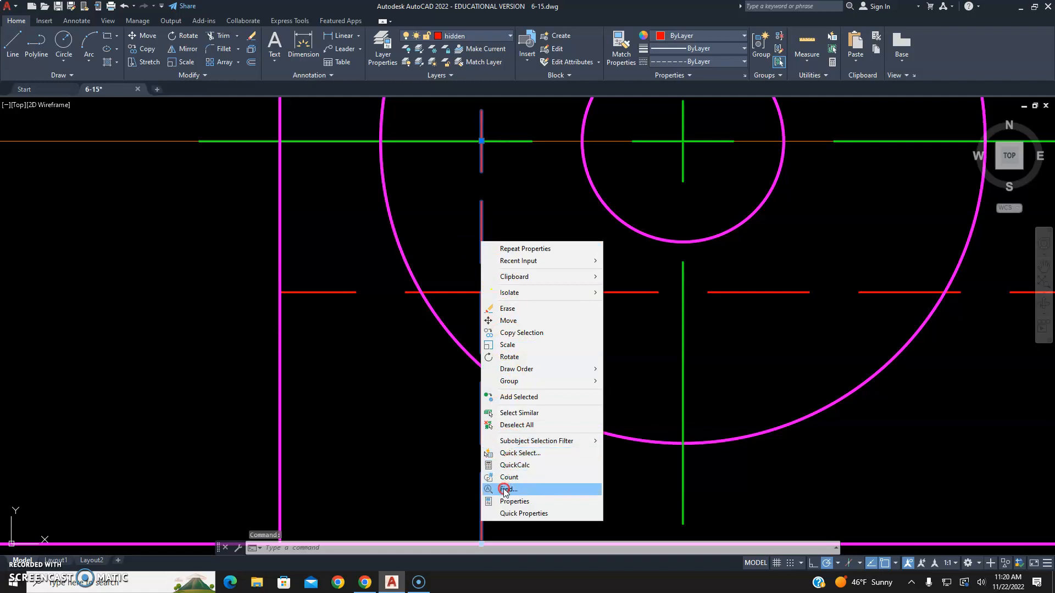
pyautogui.click(514, 501)
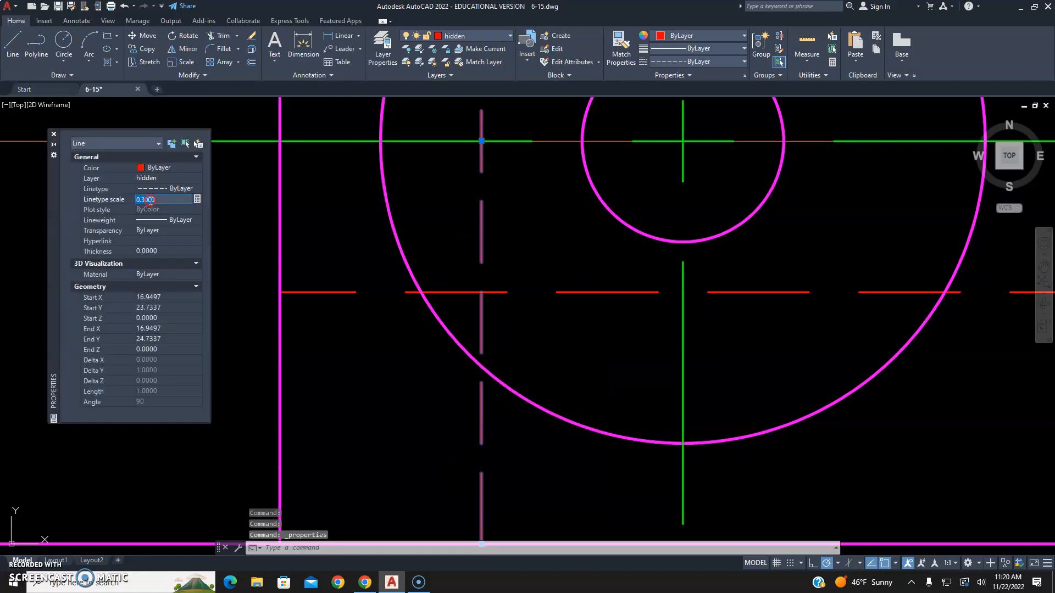
pyautogui.press('Return')
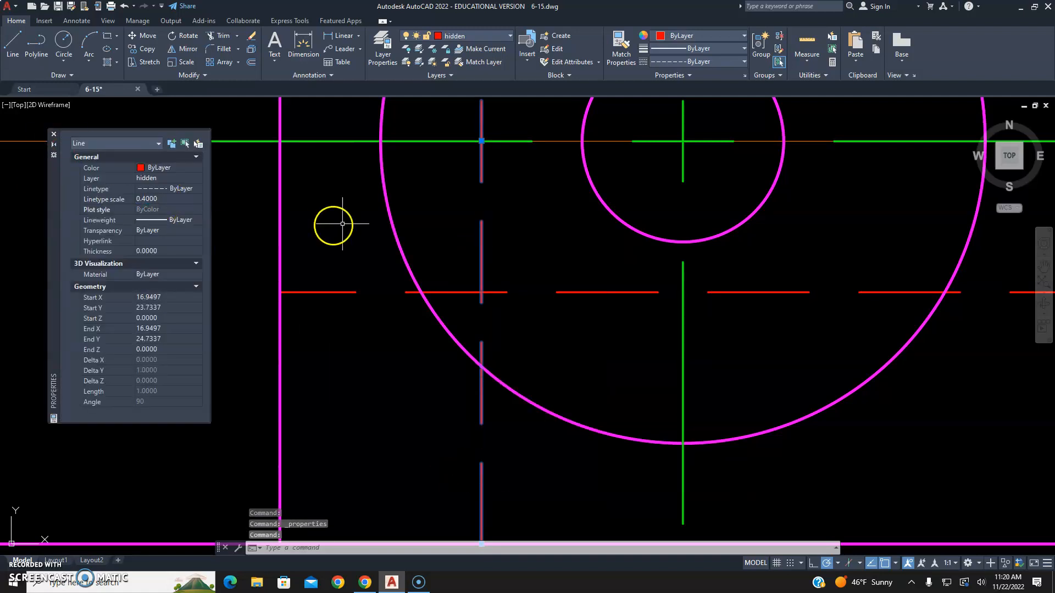
# - Set the linetype scale of the vertical hidden line in the top view to .5
pyautogui.moveTo(476, 158)
pyautogui.mouseDown(button='middle')
pyautogui.moveTo(450, 359)
pyautogui.moveTo(454, 346)
pyautogui.mouseUp(button='middle')
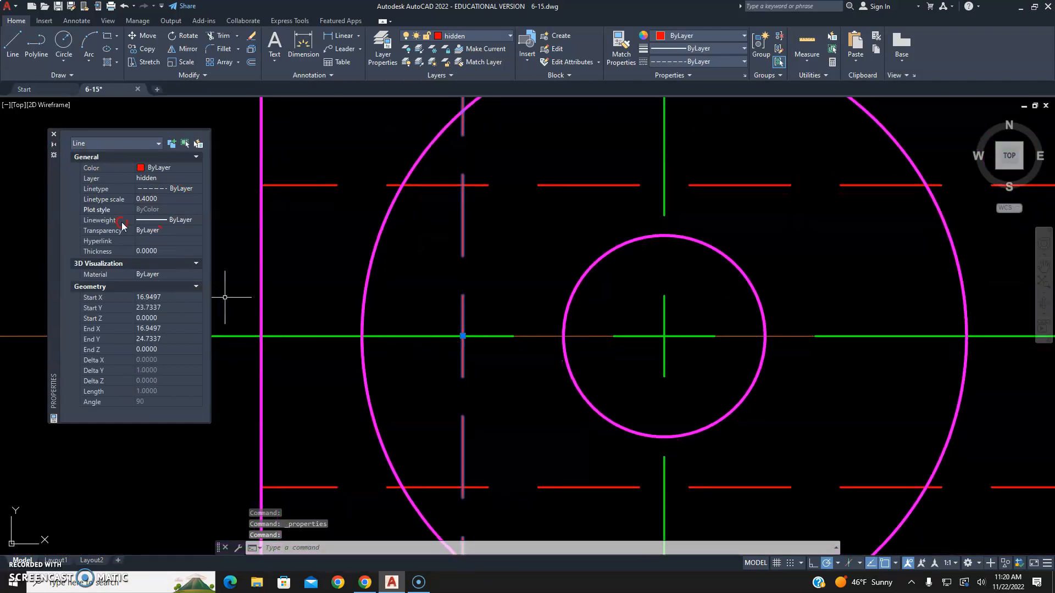
pyautogui.click(146, 201)
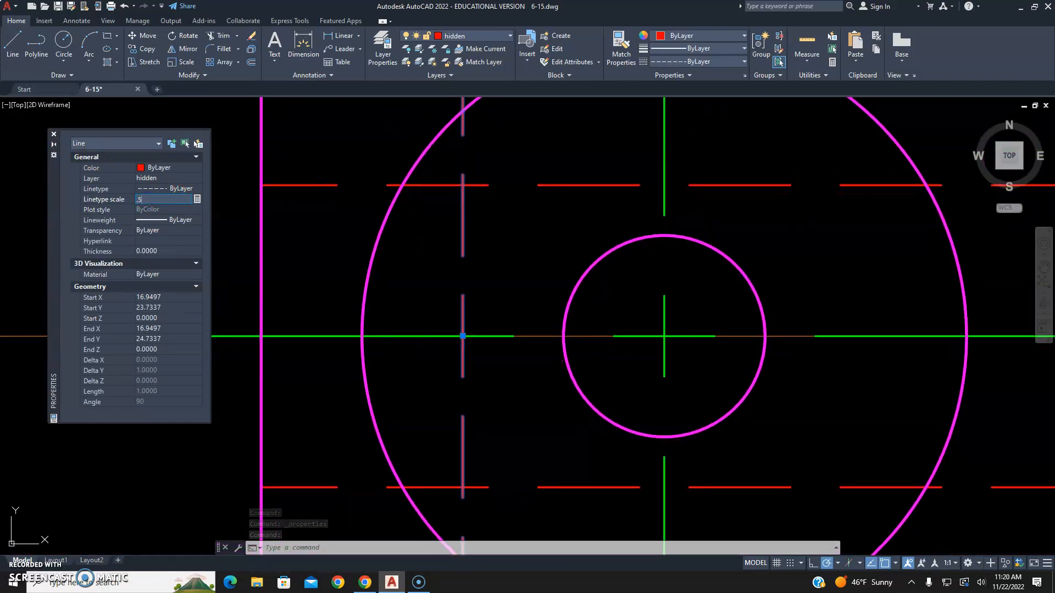
pyautogui.write('.5')
pyautogui.press('Return')
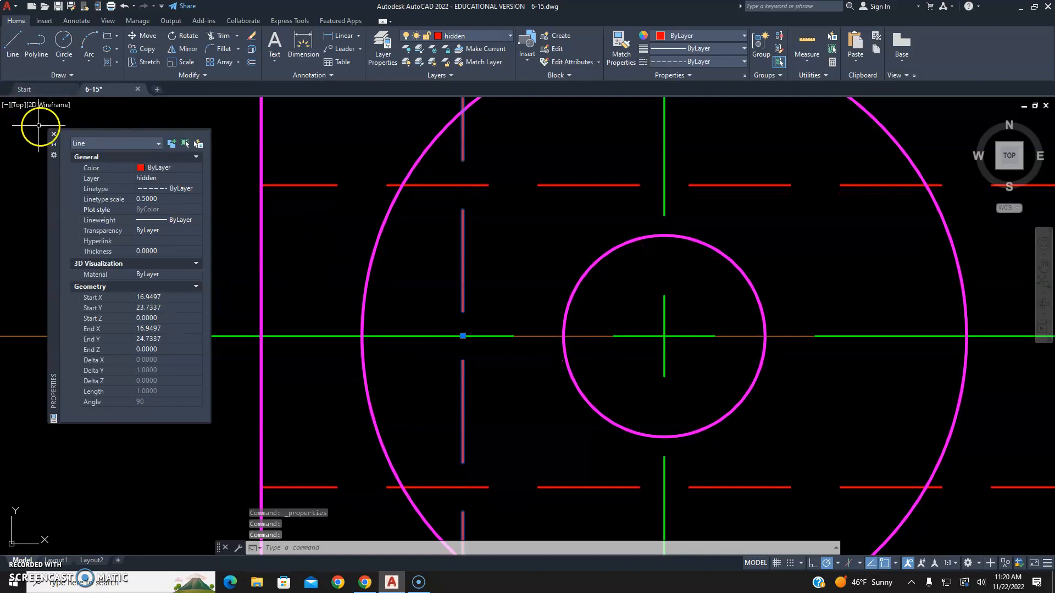
pyautogui.click(53, 134)
pyautogui.press('Escape')
pyautogui.press('Escape')
# - Offset the single hole circle at the plain end of the top view outward by .1
pyautogui.scroll(-5, 160, 176)
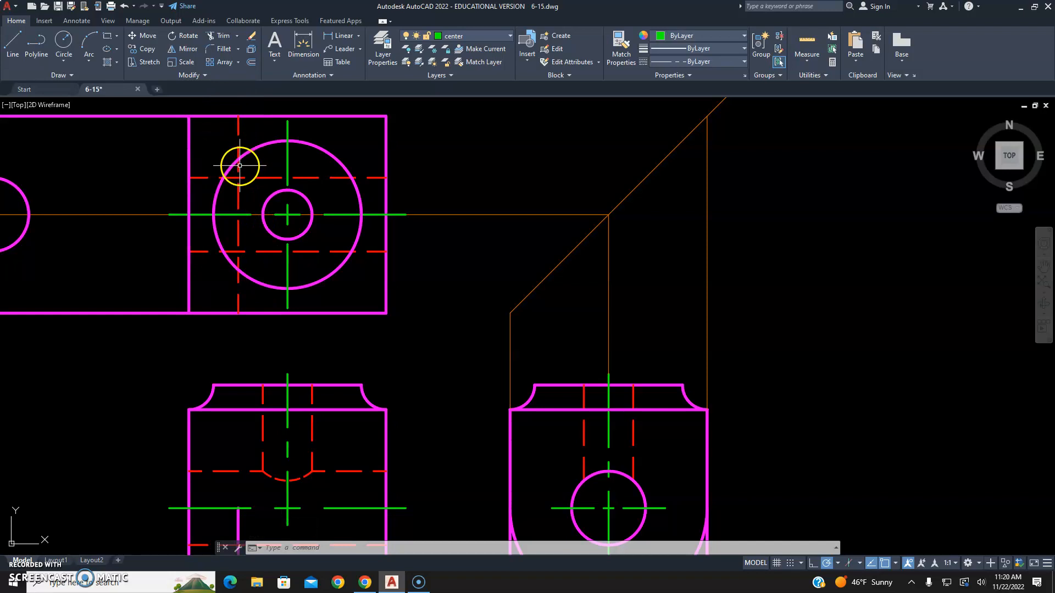
pyautogui.moveTo(275, 190); pyautogui.dragTo(291, 131, button='middle')
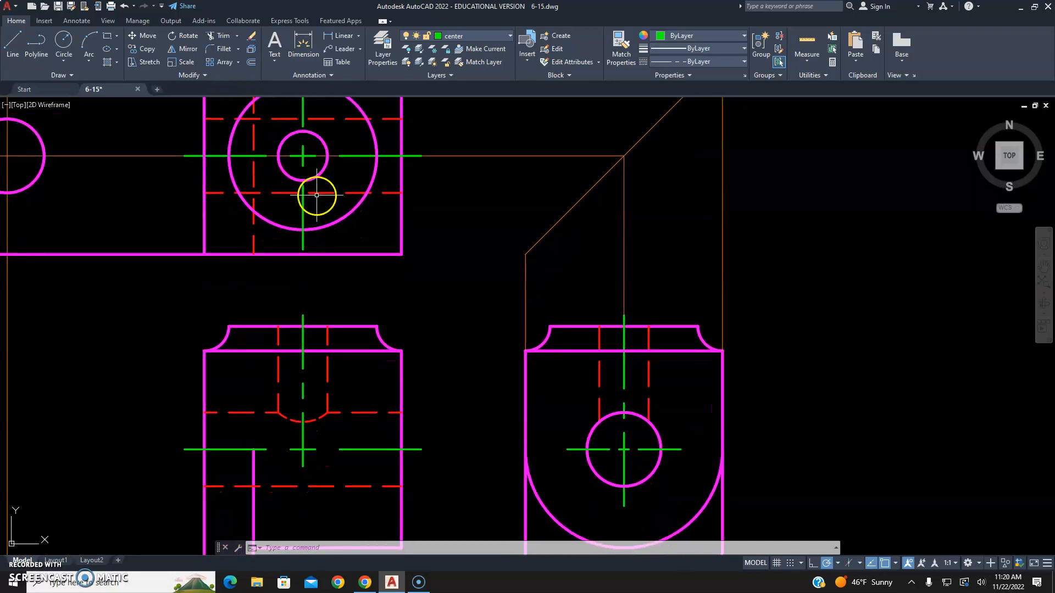
pyautogui.scroll(-2, 317, 196)
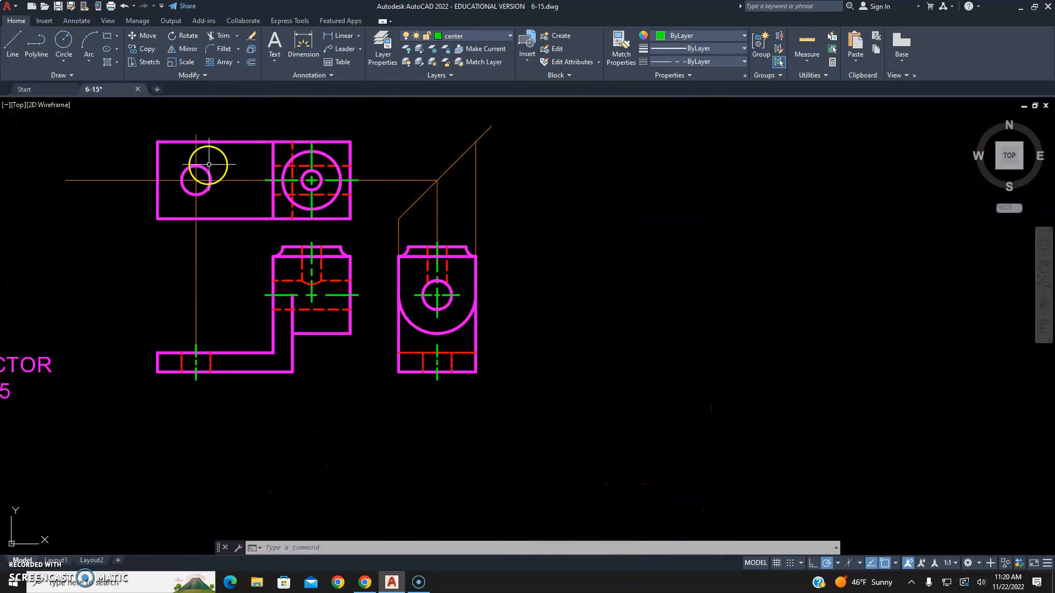
pyautogui.scroll(5, 197, 174)
pyautogui.scroll(2, 196, 172)
pyautogui.moveTo(177, 140); pyautogui.dragTo(265, 248, button='middle')
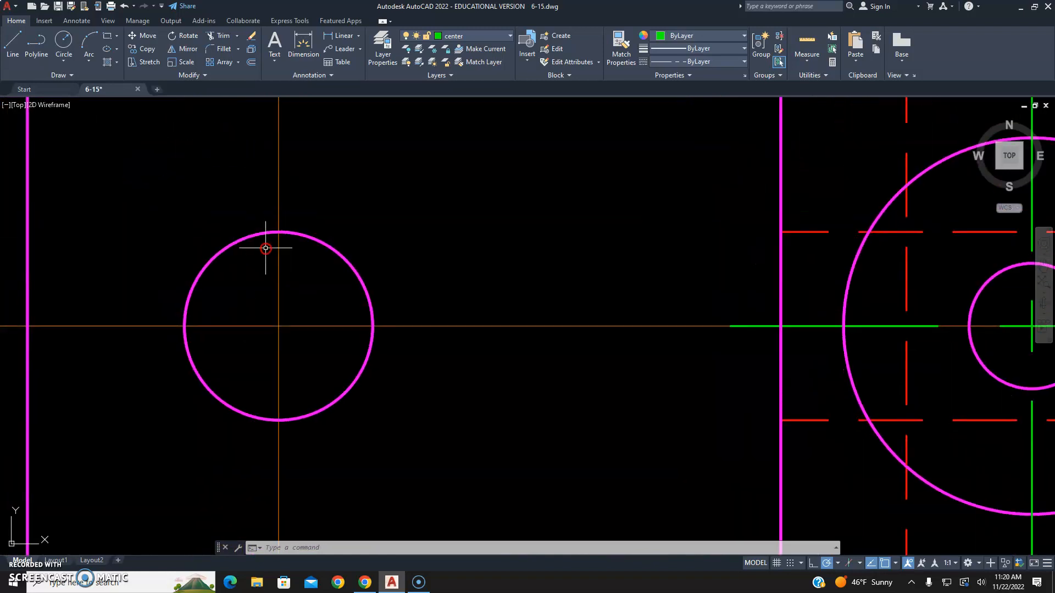
pyautogui.press('Return')
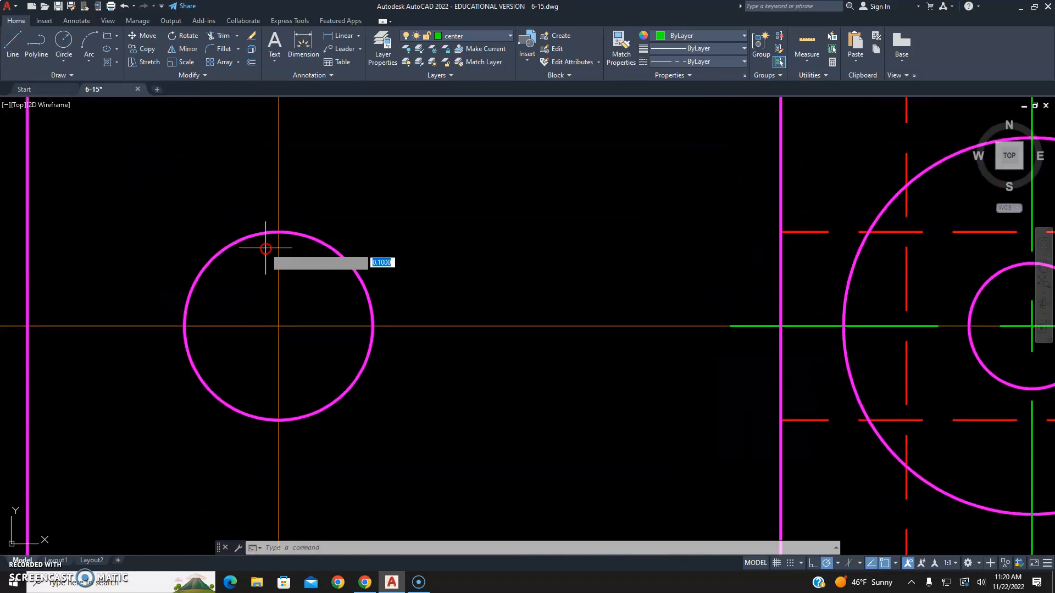
pyautogui.press('Return')
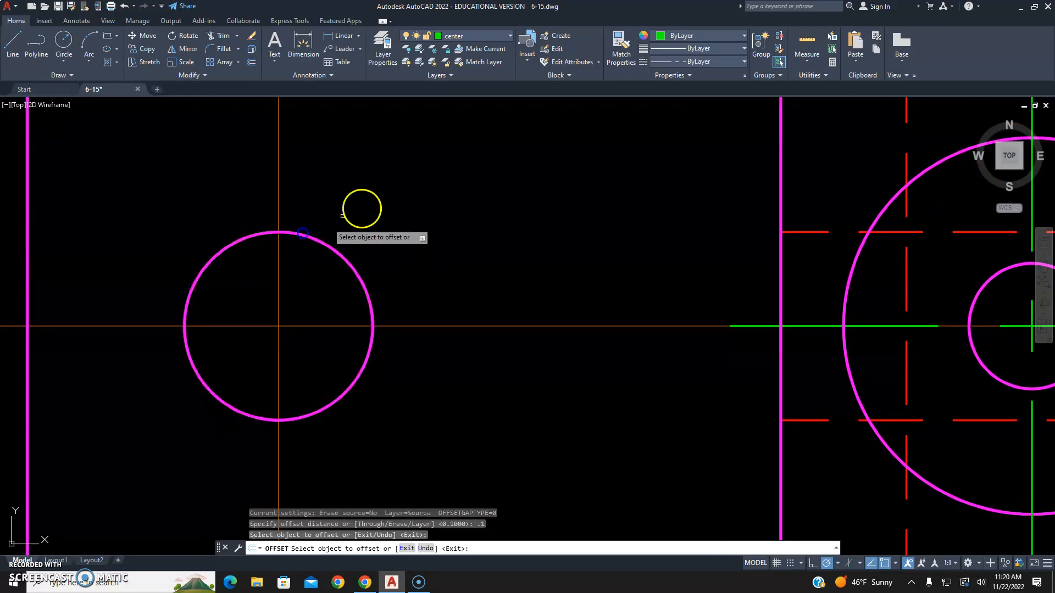
pyautogui.click(329, 247)
pyautogui.click(369, 233)
pyautogui.press('Escape')
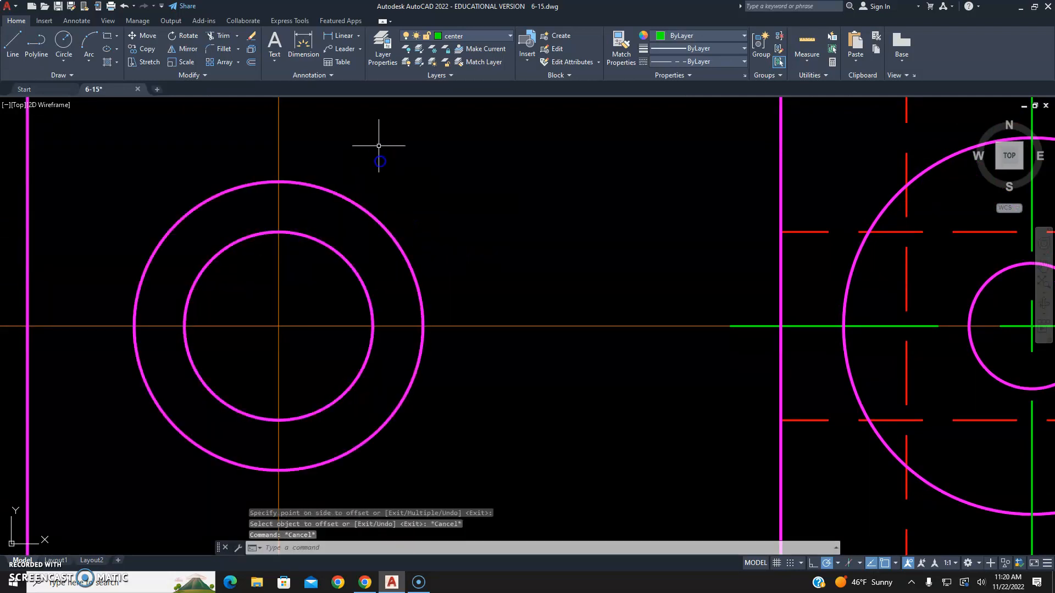
# - Draw a vertical and a horizontal line on the center layer between opposite quadrants of the circle offset around the single hole
pyautogui.click(278, 183)
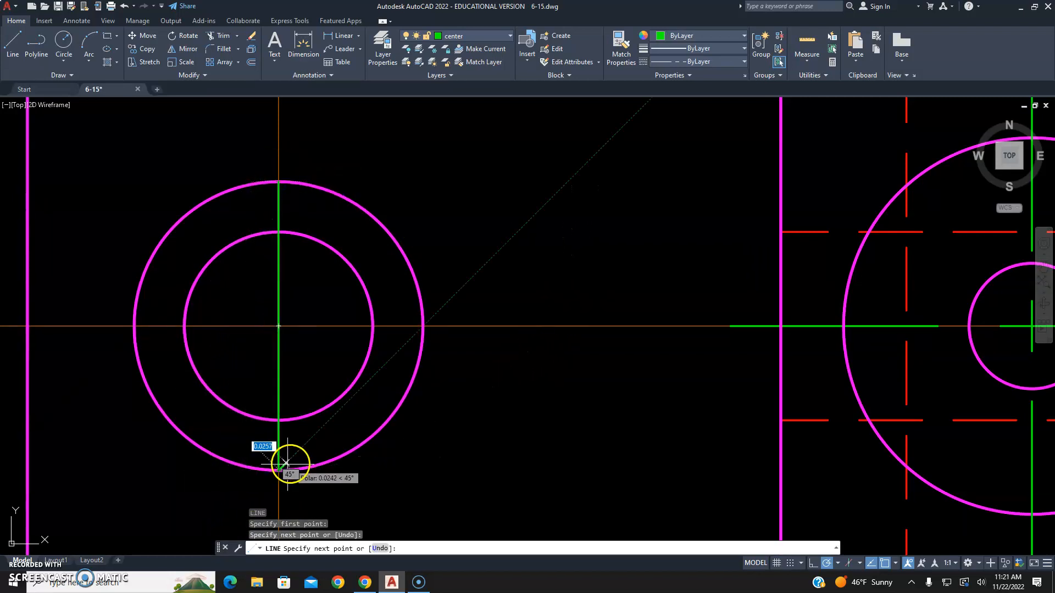
pyautogui.press('Escape')
pyautogui.press('Return')
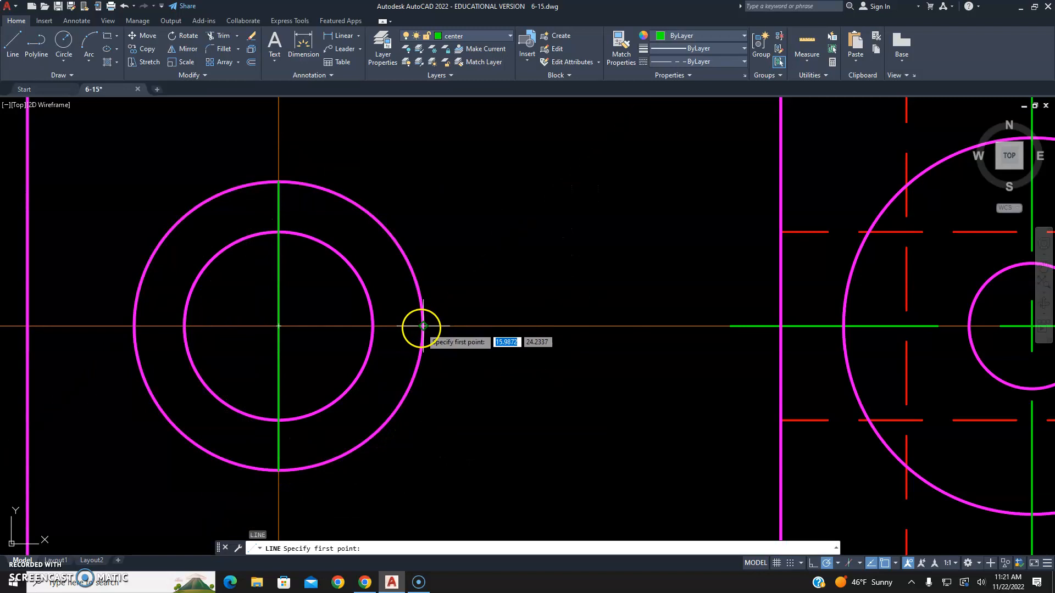
pyautogui.click(423, 326)
pyautogui.press('Escape')
# - Delete the offset circle around the single hole and the vertical and horizontal projection lines crossing that hole
pyautogui.click(168, 286)
pyautogui.click(117, 286)
pyautogui.press('Delete')
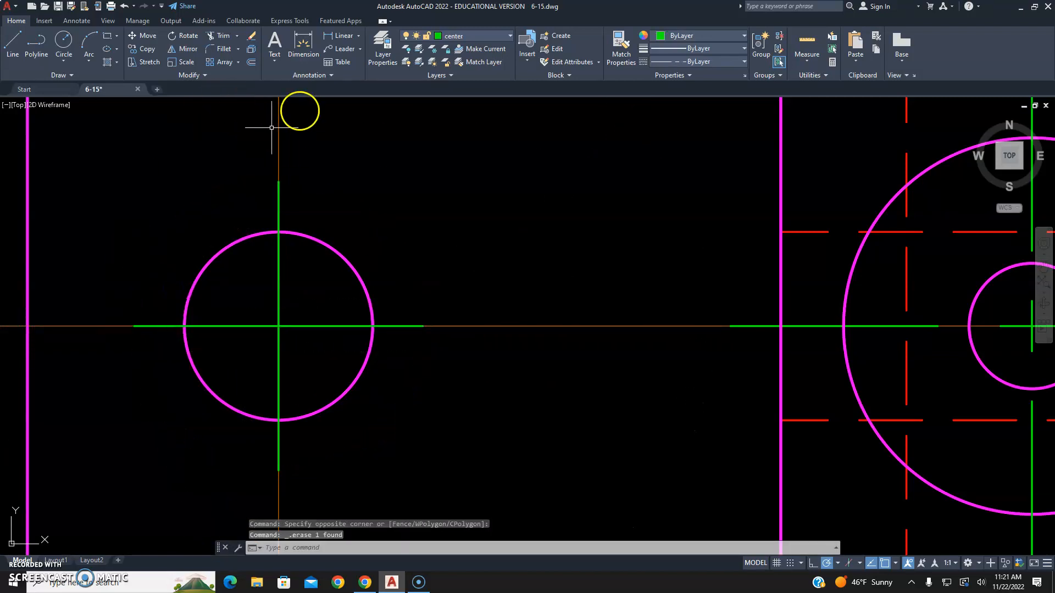
pyautogui.click(307, 111)
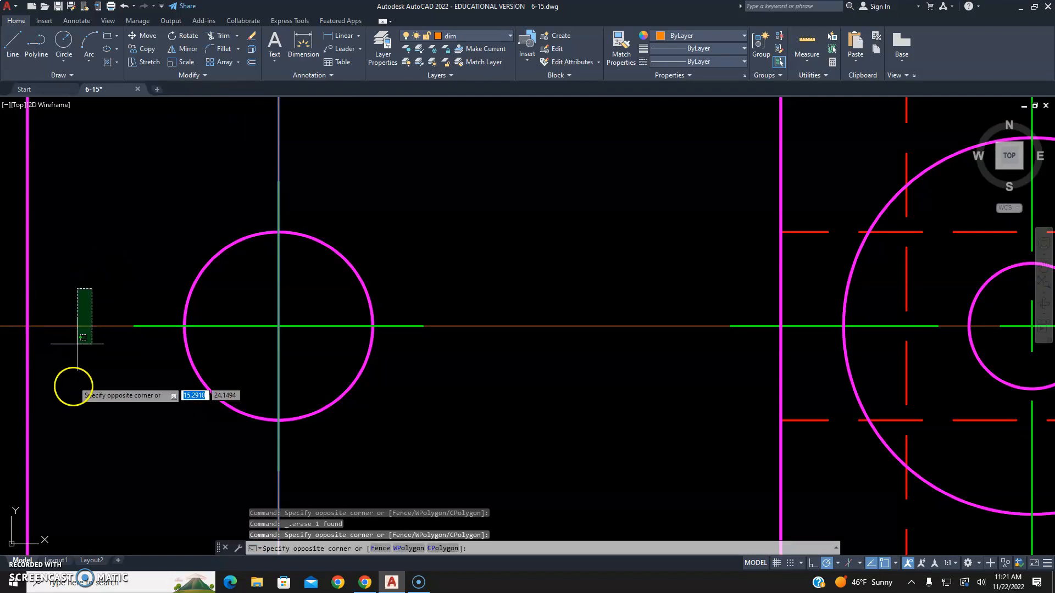
pyautogui.click(72, 391)
pyautogui.press('Delete')
pyautogui.click(295, 317)
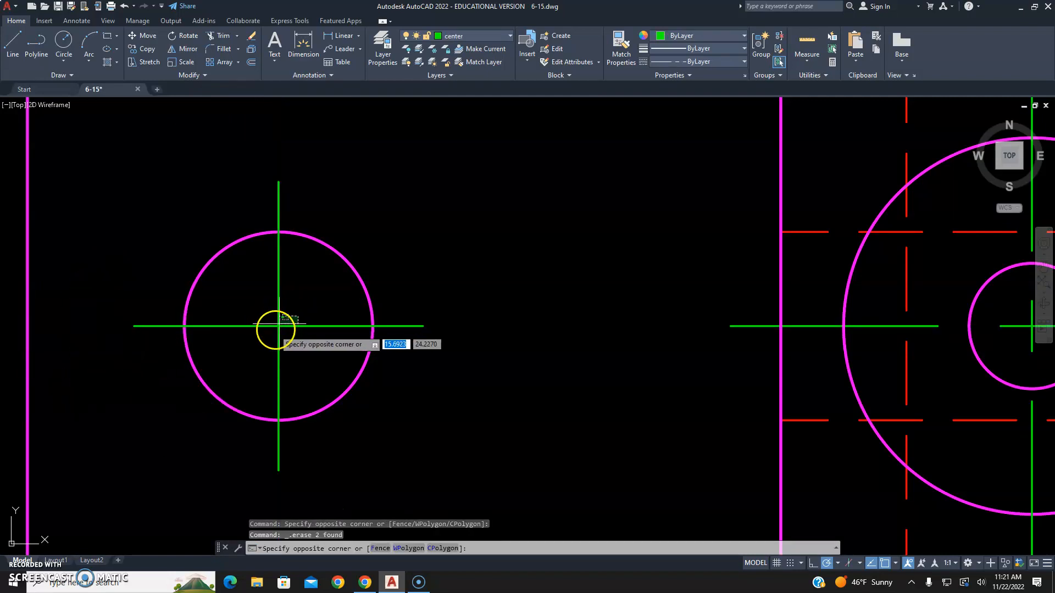
pyautogui.click(259, 346)
pyautogui.scroll(-4, 292, 301)
pyautogui.press('Escape')
# - Match the properties of the front view base hole's vertical centerline onto the two centerlines of the top view's single hole
pyautogui.moveTo(341, 322); pyautogui.dragTo(330, 135, button='middle')
pyautogui.scroll(-4, 350, 161)
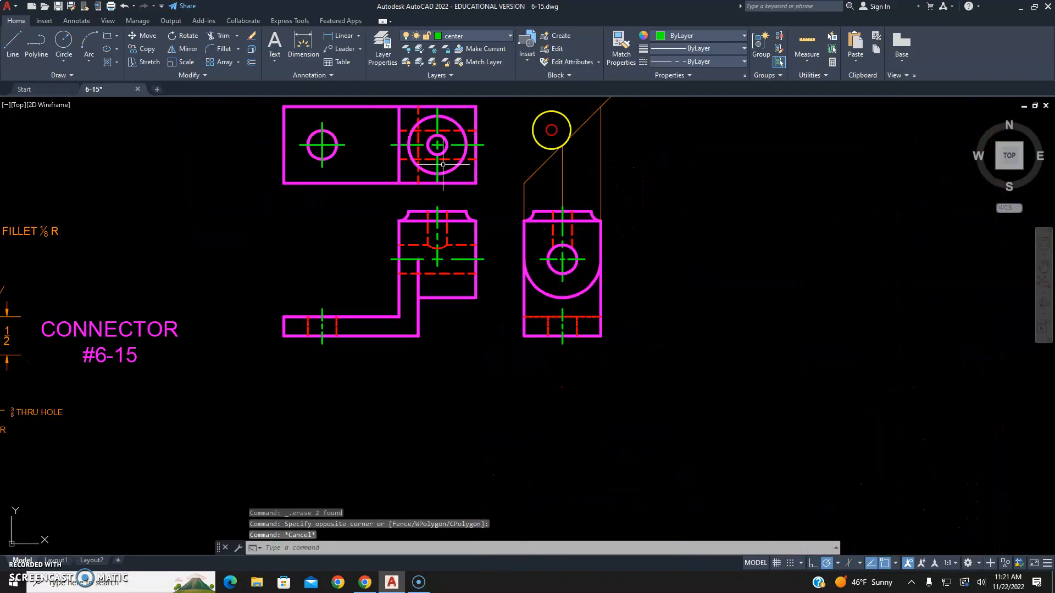
pyautogui.click(622, 48)
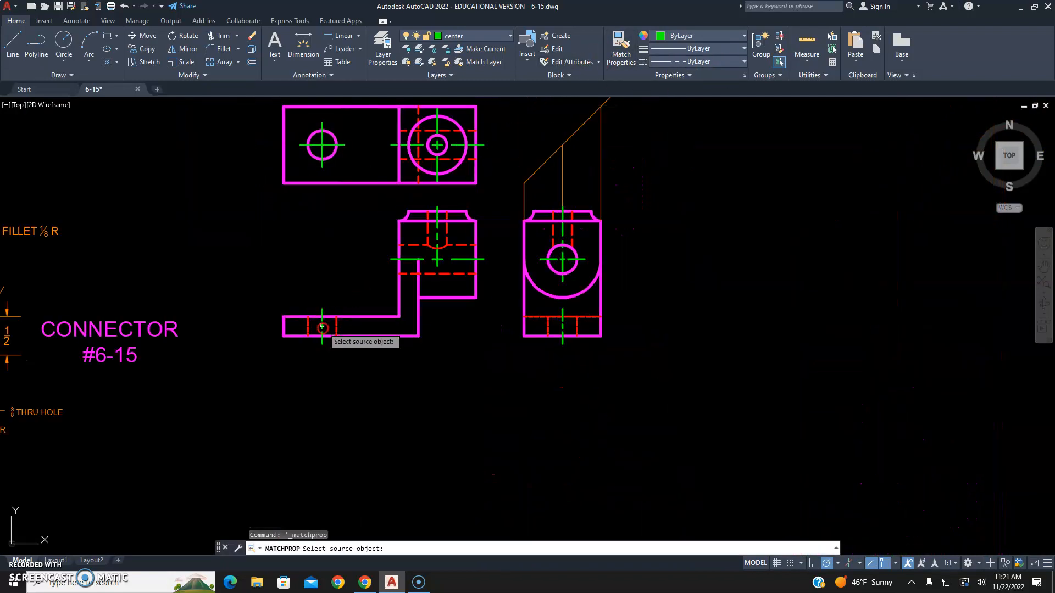
pyautogui.click(323, 327)
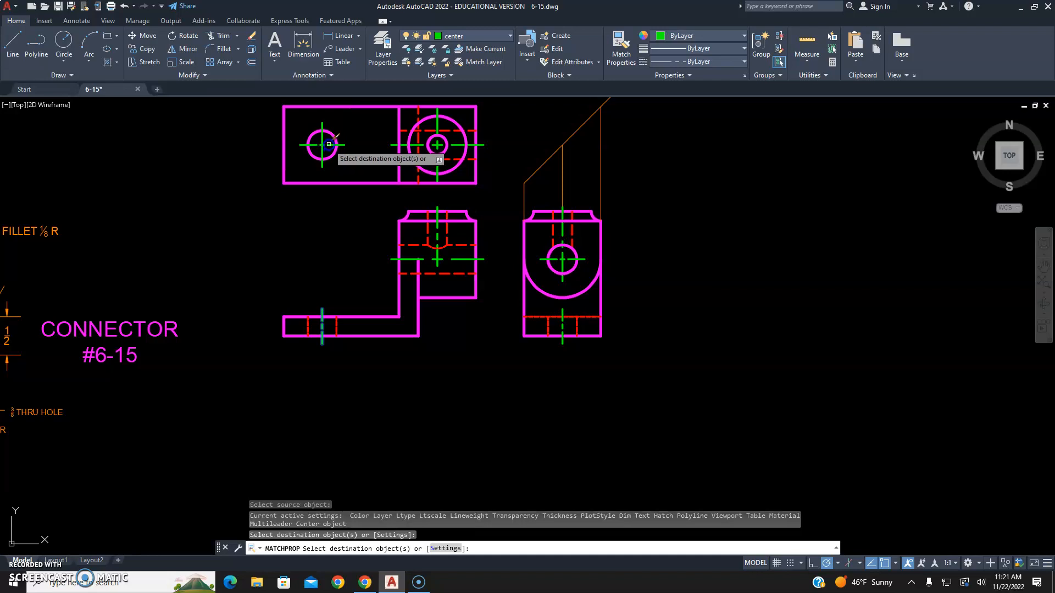
pyautogui.press('Escape')
# - Delete the 45-degree miter line and the three vertical projection lines above the side view
pyautogui.moveTo(364, 156); pyautogui.dragTo(225, 228, button='middle')
pyautogui.moveTo(506, 187)
pyautogui.mouseDown()
pyautogui.moveTo(377, 236)
pyautogui.moveTo(369, 283)
pyautogui.mouseUp()
pyautogui.press('Delete')
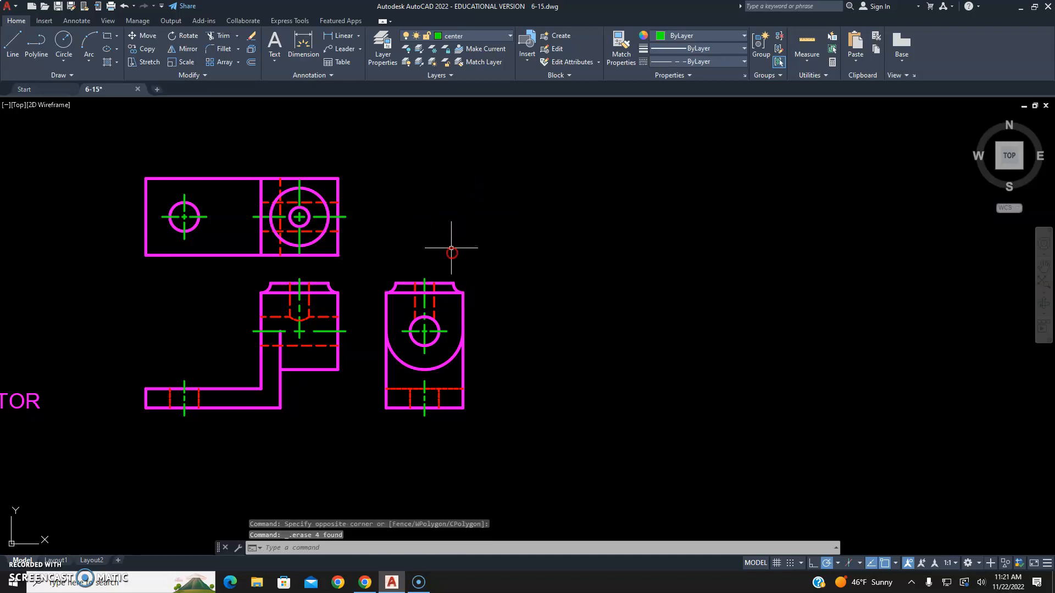
pyautogui.moveTo(358, 317); pyautogui.dragTo(532, 342, button='middle')
pyautogui.scroll(2, 403, 331)
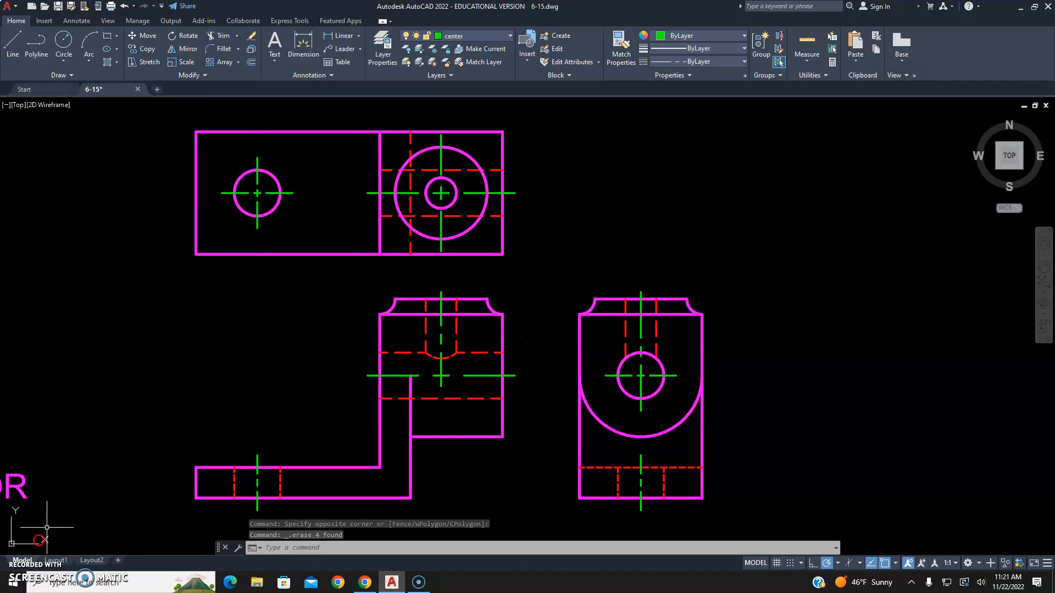